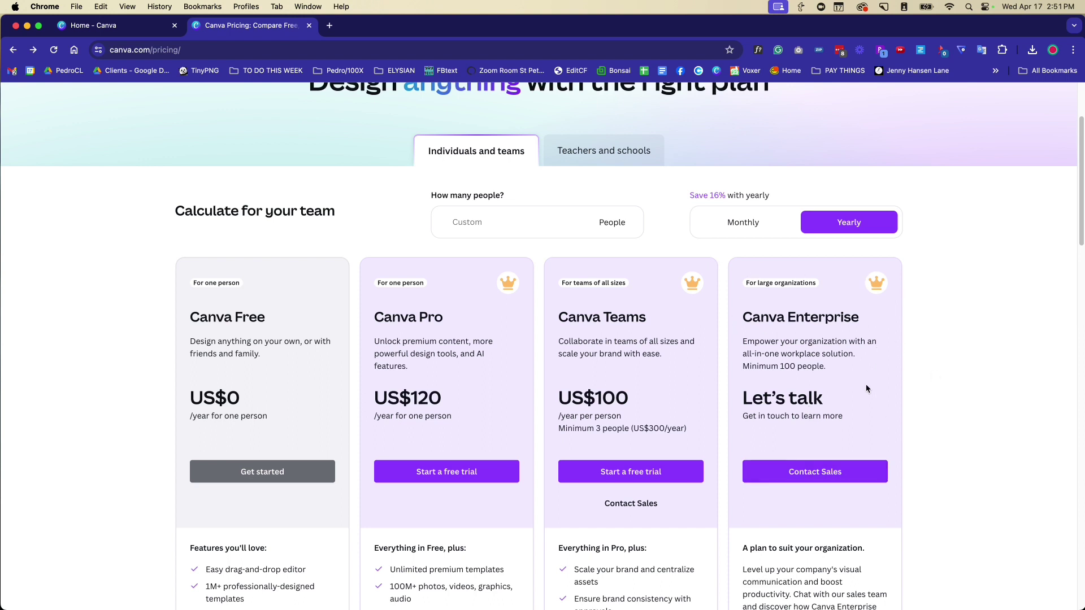
Compare the features listed for the Free, Pro, Teams and Enterprise plans on the pricing page.
{"action": "scroll", "coordinate": [867, 388], "scroll_direction": "down", "scroll_amount": 5}
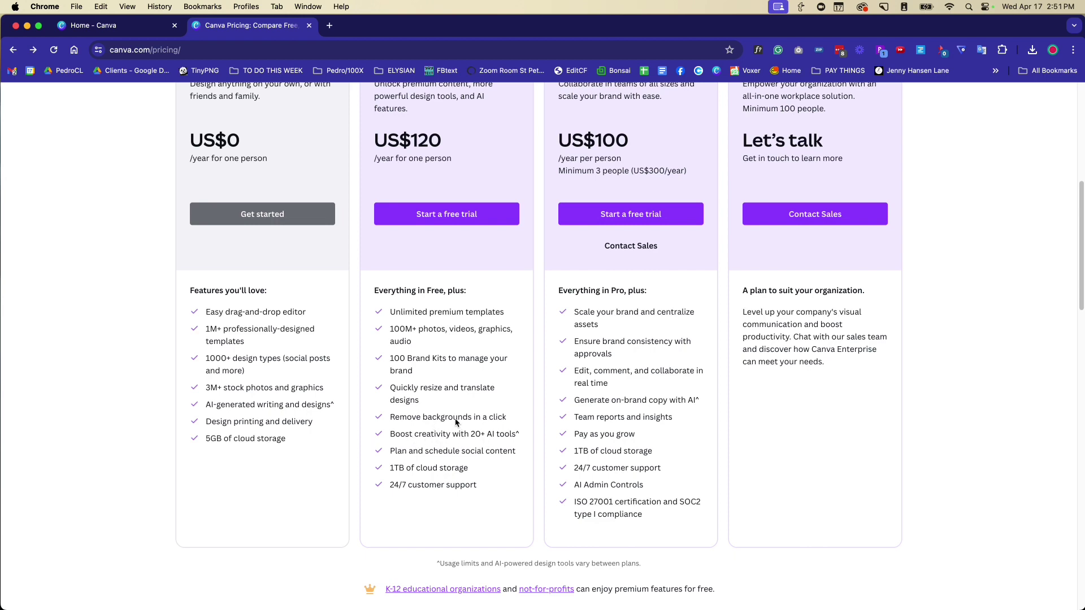
{"action": "scroll", "coordinate": [456, 422], "scroll_direction": "up", "scroll_amount": 6}
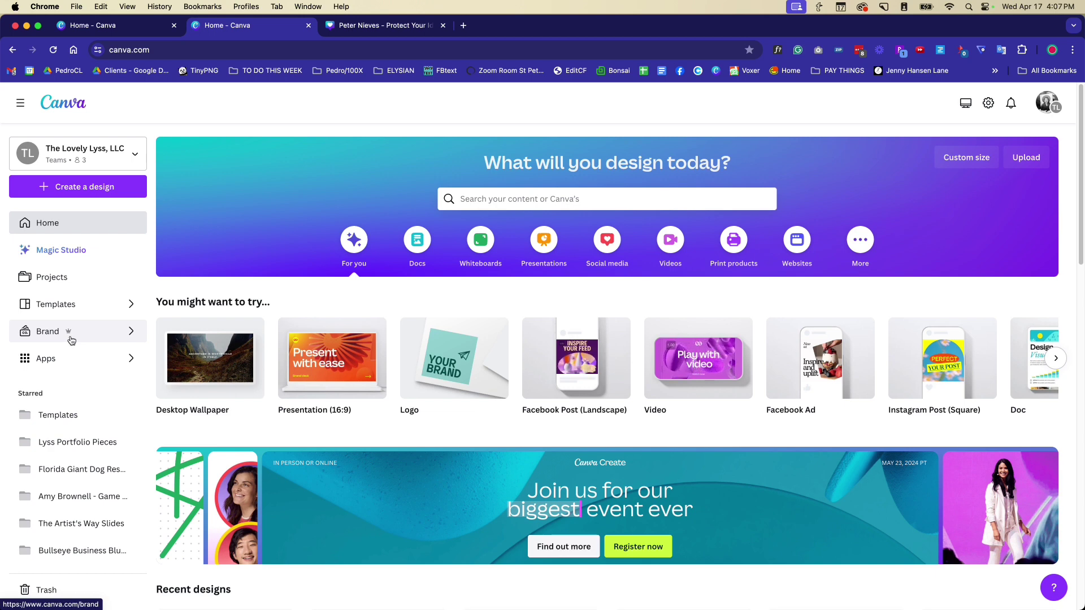
Open the GameChanger Challenge Brand Kit from the team's brand kits.
{"action": "left_click", "coordinate": [101, 336]}
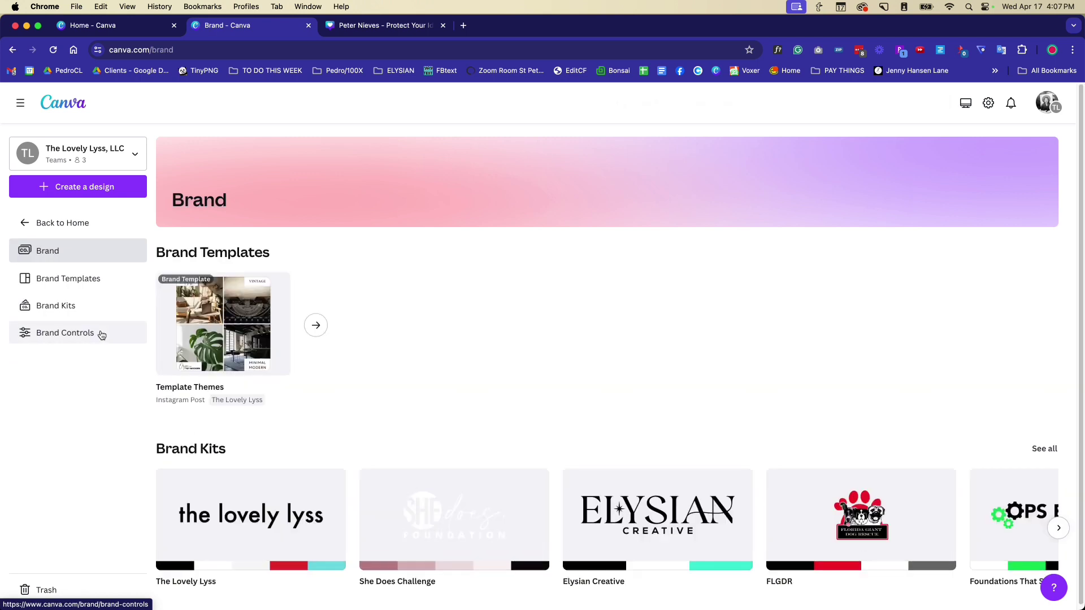
{"action": "left_click", "coordinate": [76, 308]}
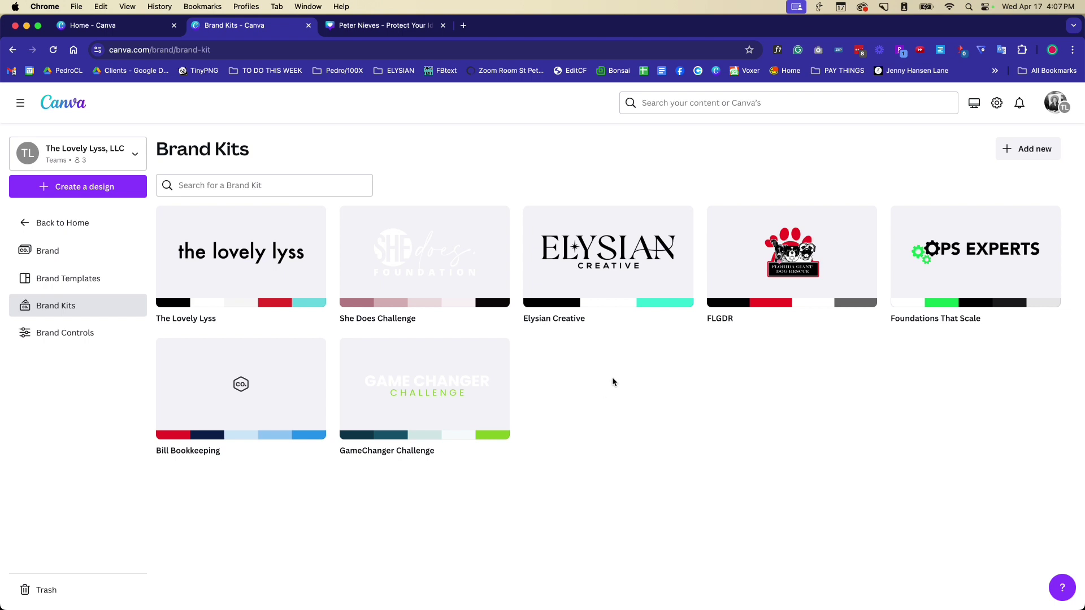
{"action": "left_click", "coordinate": [445, 390]}
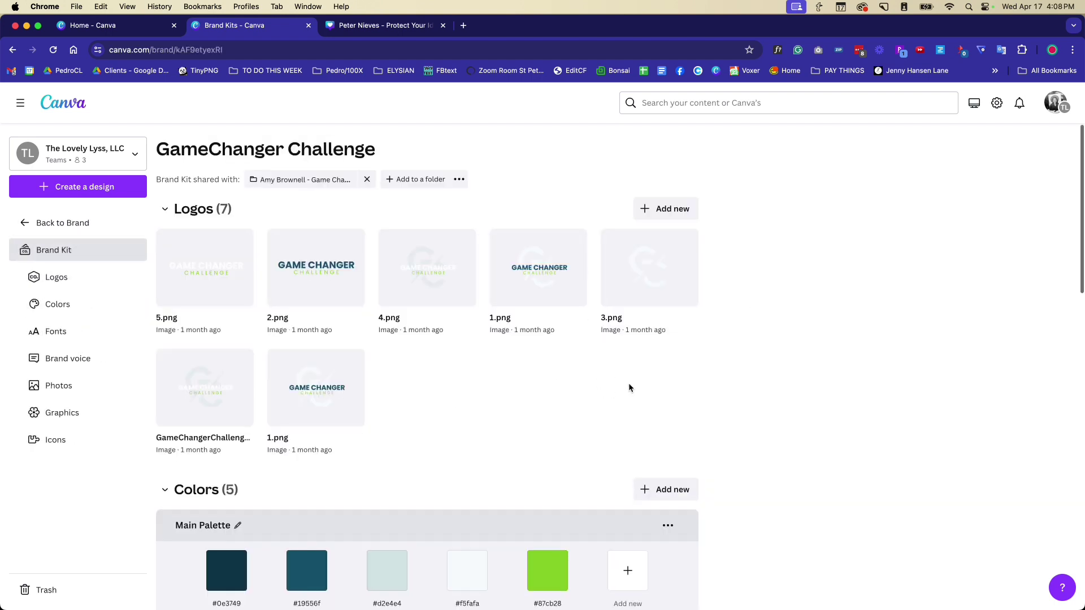
Review the brand kit's logos, color palette, fonts, brand voice, photos, graphics and icons sections.
{"action": "scroll", "coordinate": [571, 346], "scroll_direction": "down", "scroll_amount": 3}
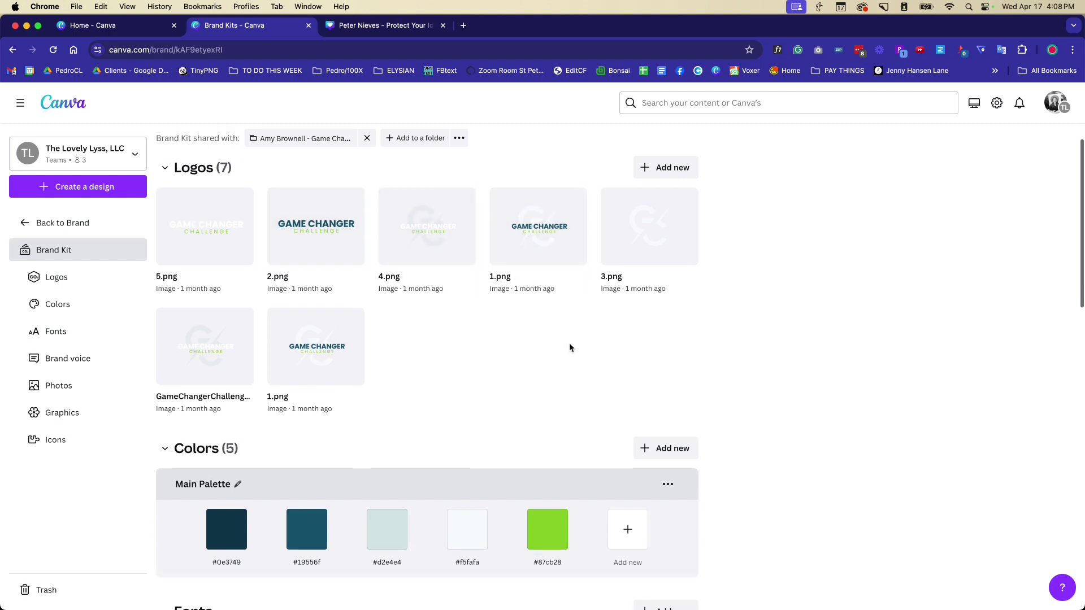
{"action": "scroll", "coordinate": [603, 433], "scroll_direction": "down", "scroll_amount": 7}
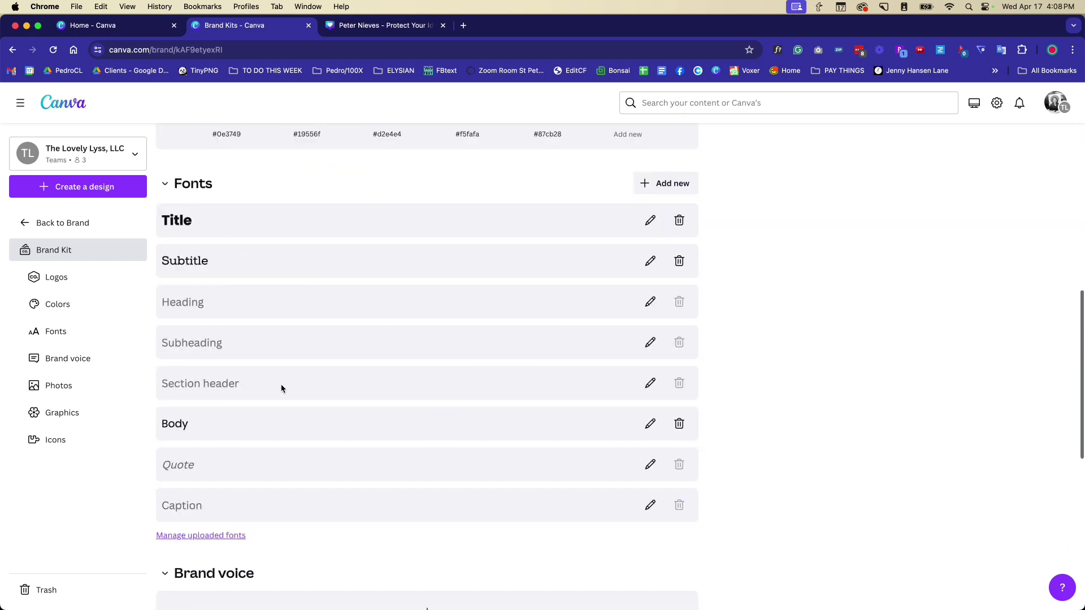
{"action": "scroll", "coordinate": [272, 389], "scroll_direction": "down", "scroll_amount": 8}
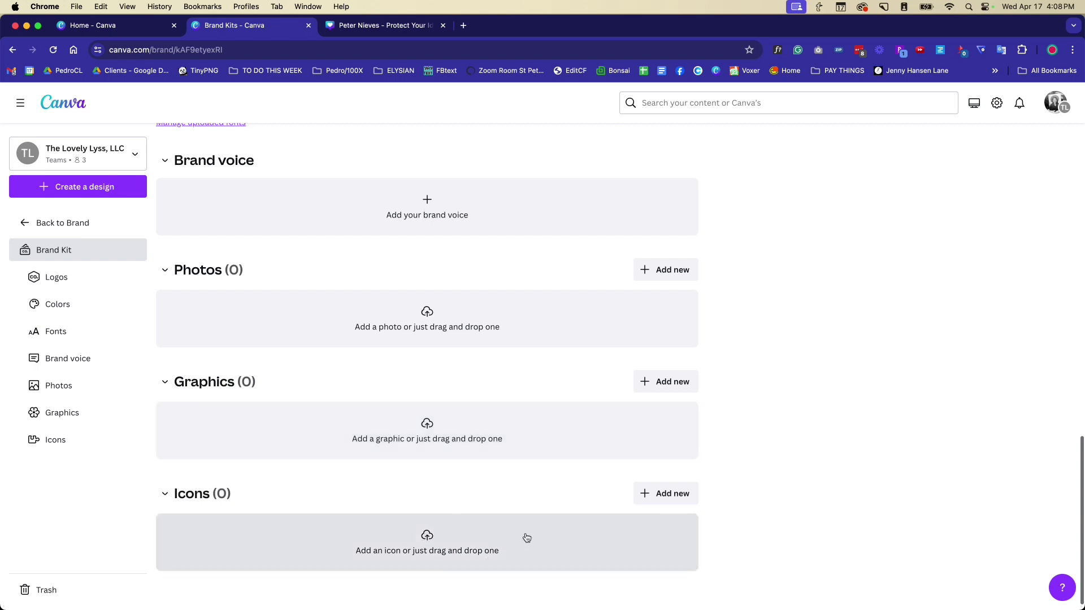
{"action": "scroll", "coordinate": [431, 542], "scroll_direction": "up", "scroll_amount": 7}
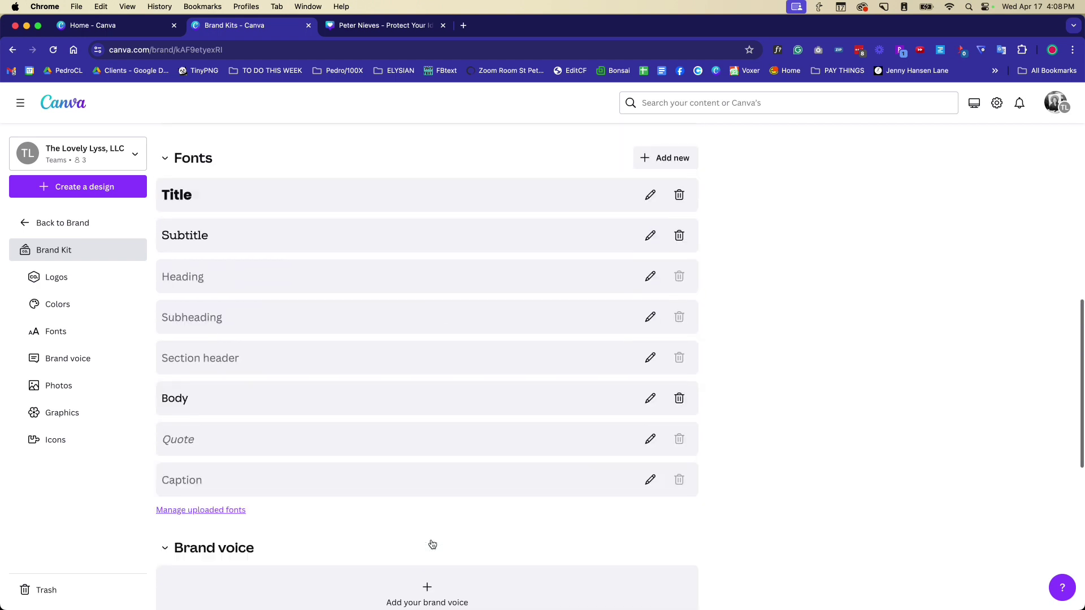
{"action": "scroll", "coordinate": [432, 544], "scroll_direction": "up", "scroll_amount": 2}
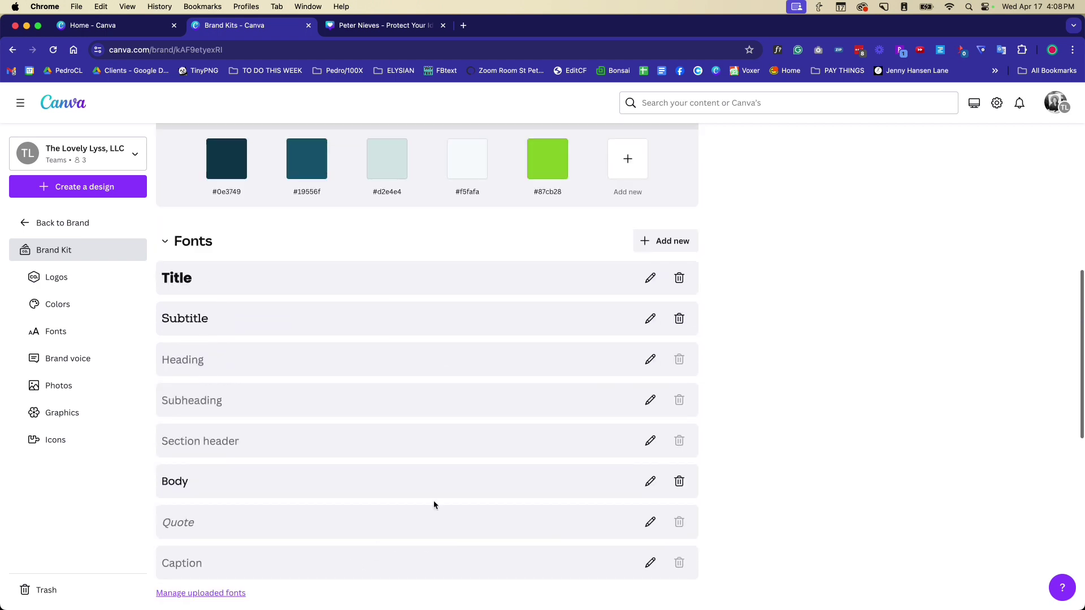
{"action": "scroll", "coordinate": [560, 348], "scroll_direction": "up", "scroll_amount": 3}
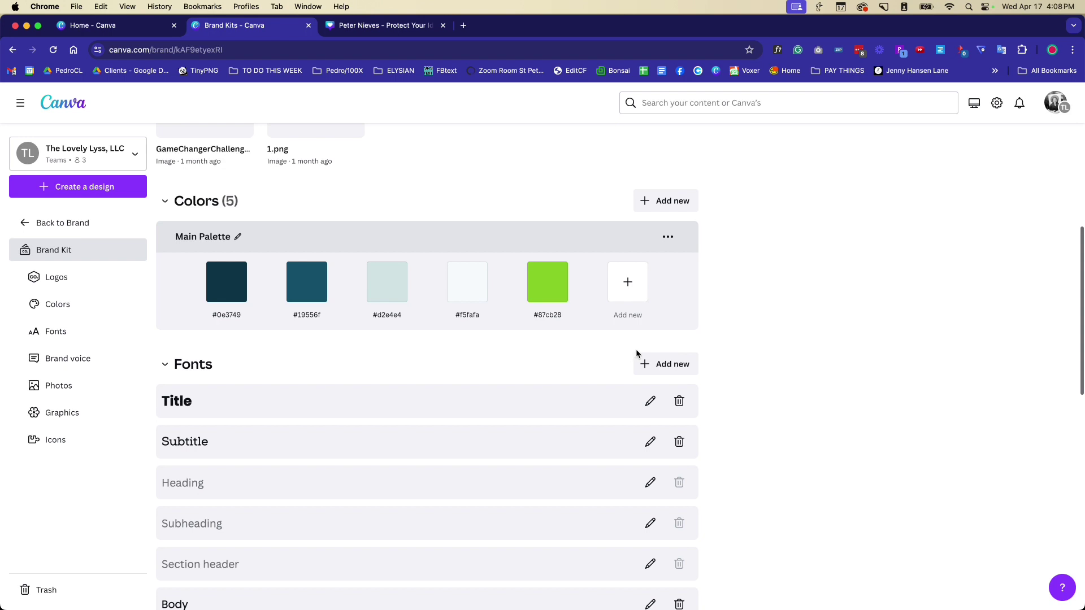
{"action": "scroll", "coordinate": [625, 351], "scroll_direction": "up", "scroll_amount": 5}
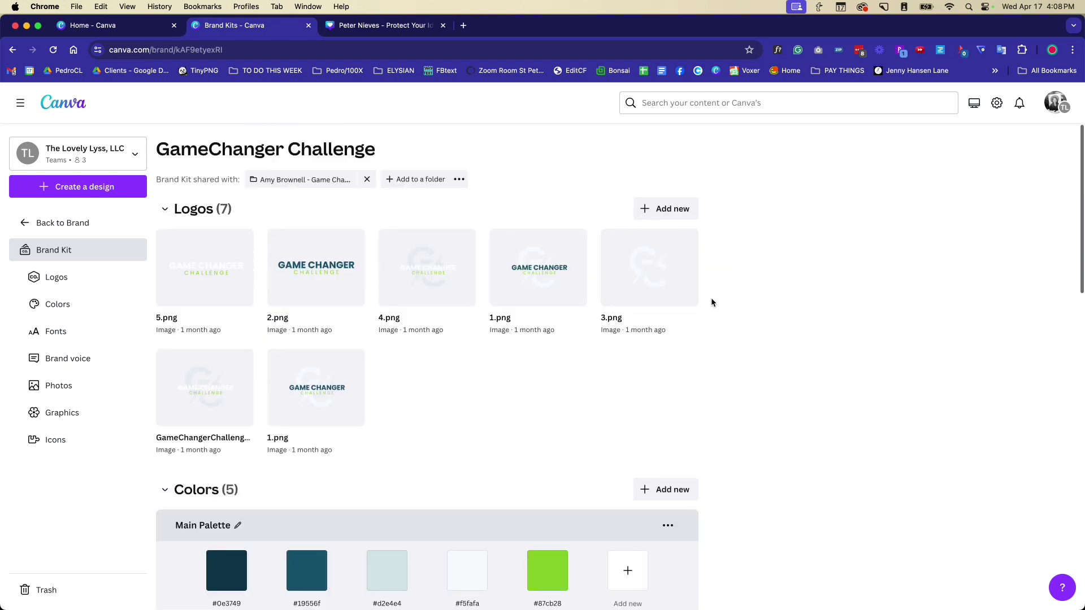
Return to the home page and create a blank Presentation (16:9) design.
{"action": "left_click", "coordinate": [79, 225]}
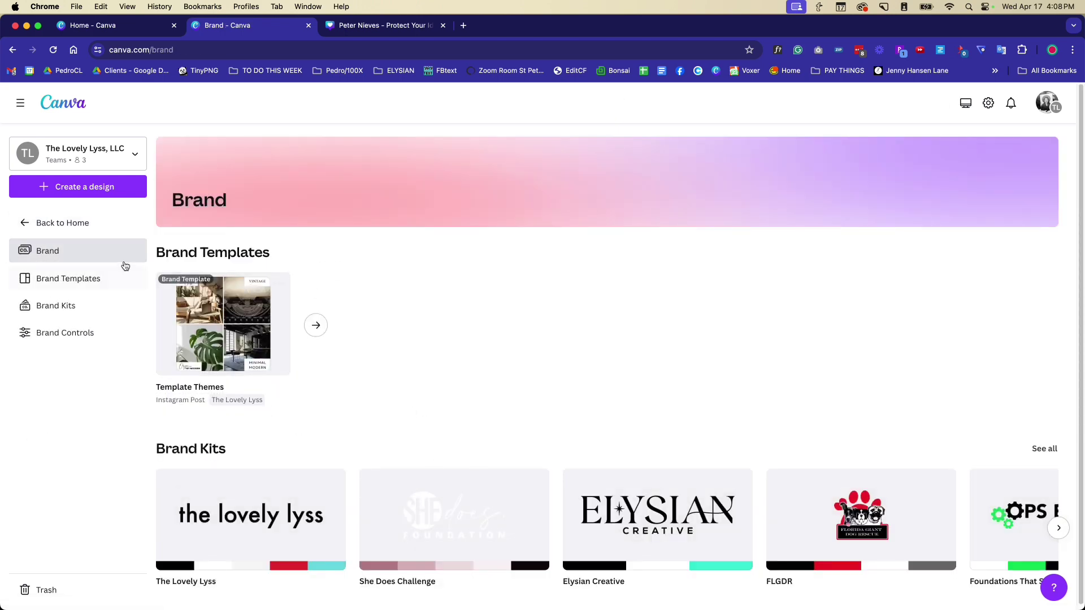
{"action": "left_click", "coordinate": [95, 224]}
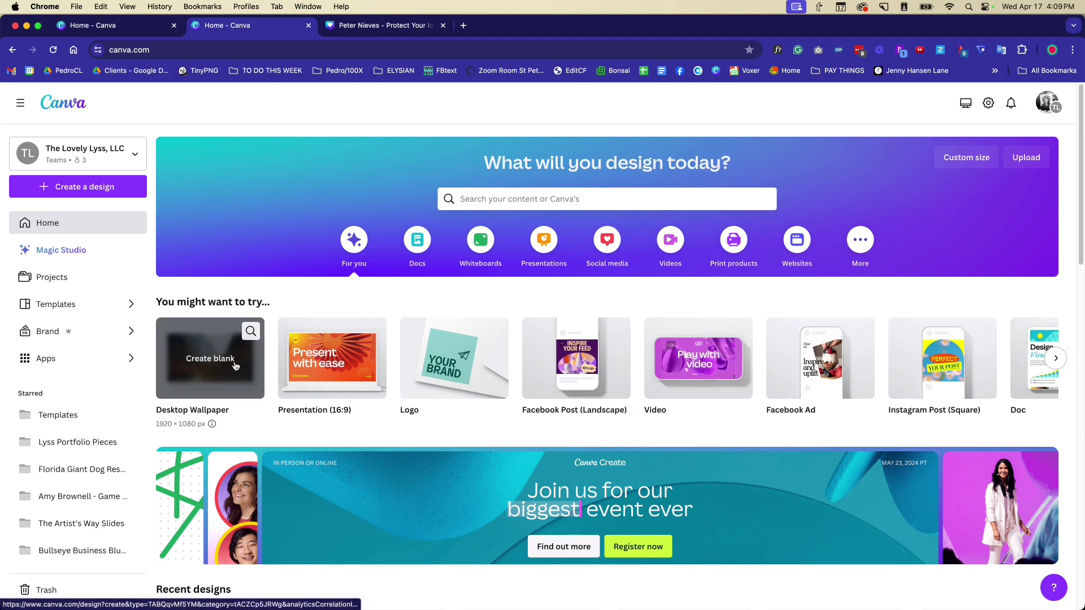
{"action": "left_click", "coordinate": [343, 371]}
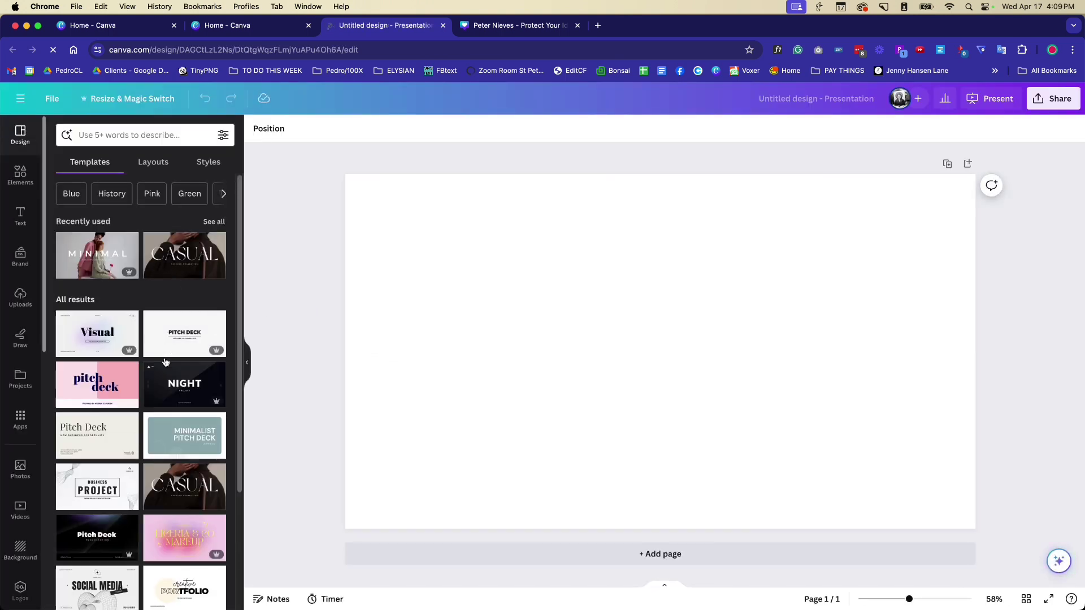
Apply the cover page of the Yellow And White Modern Training And Development Presentation template to the blank page.
{"action": "scroll", "coordinate": [158, 362], "scroll_direction": "down", "scroll_amount": 5}
{"action": "scroll", "coordinate": [146, 410], "scroll_direction": "down", "scroll_amount": 2}
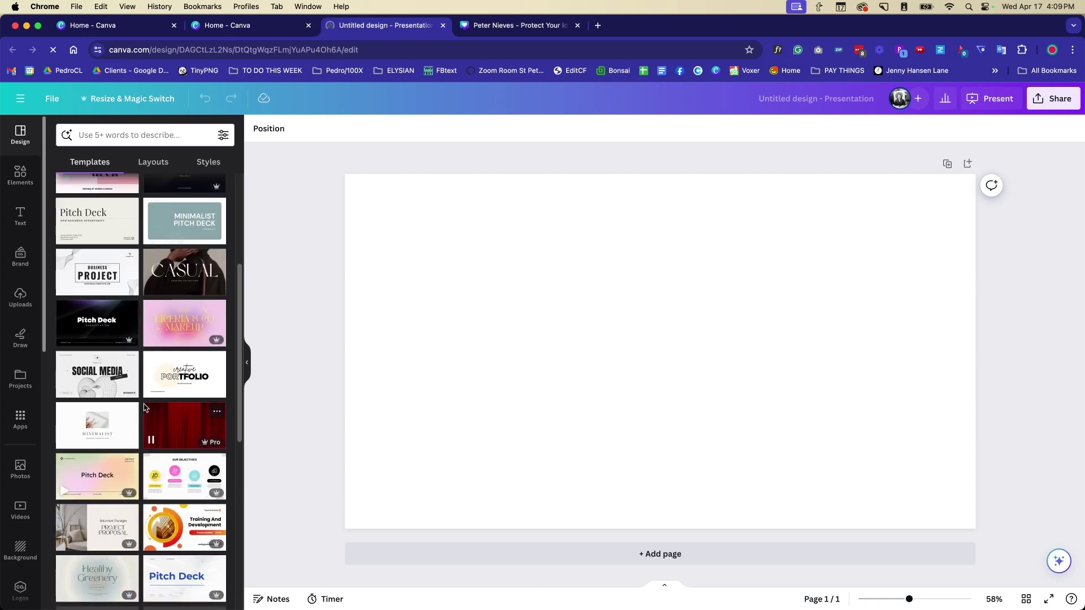
{"action": "scroll", "coordinate": [152, 412], "scroll_direction": "down", "scroll_amount": 4}
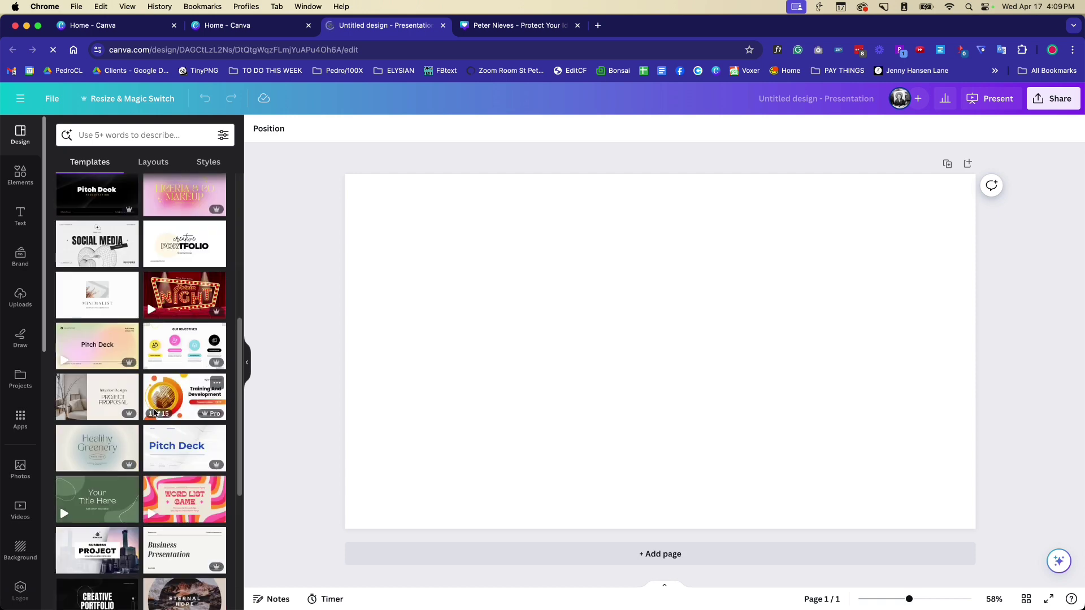
{"action": "left_click", "coordinate": [186, 398]}
{"action": "left_click", "coordinate": [111, 326]}
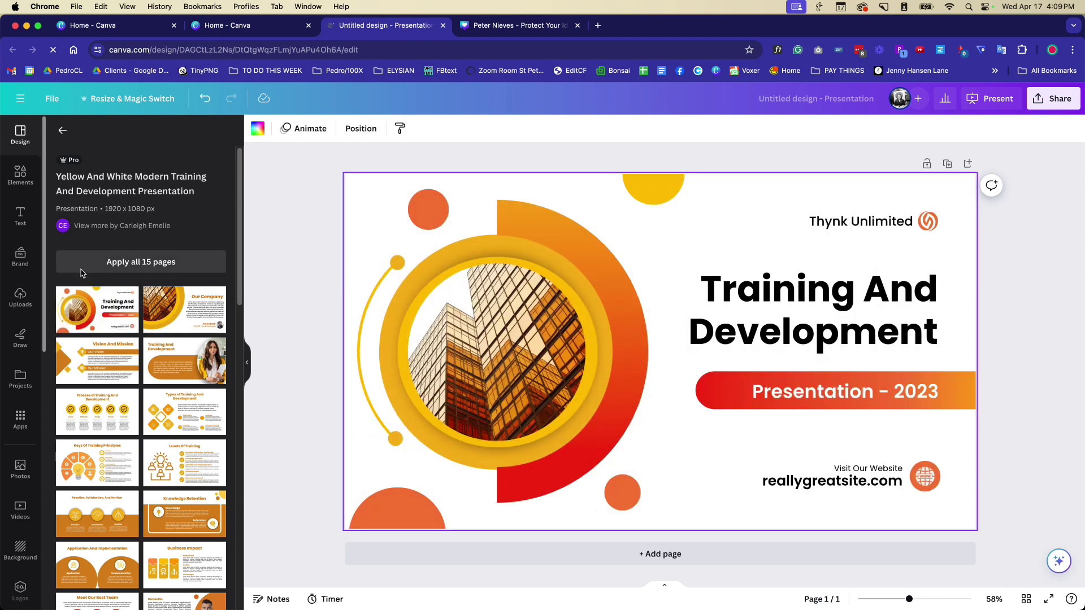
Switch the presentation's active Brand Kit to GameChanger Challenge.
{"action": "left_click", "coordinate": [20, 257]}
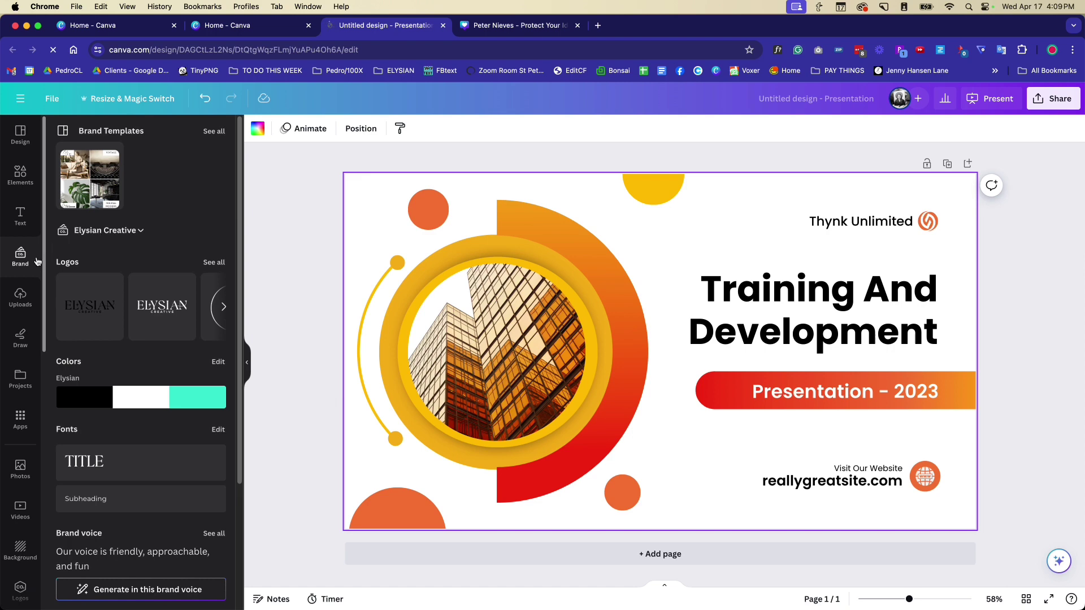
{"action": "left_click", "coordinate": [128, 235]}
{"action": "scroll", "coordinate": [452, 339], "scroll_direction": "down", "scroll_amount": 5}
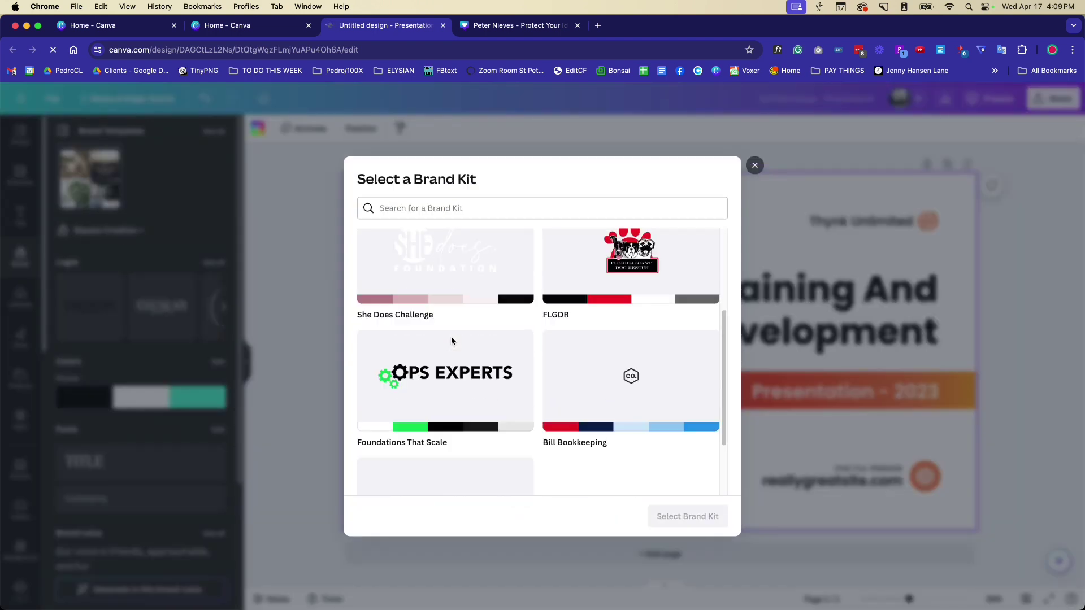
{"action": "scroll", "coordinate": [489, 347], "scroll_direction": "up", "scroll_amount": 5}
{"action": "scroll", "coordinate": [490, 353], "scroll_direction": "down", "scroll_amount": 5}
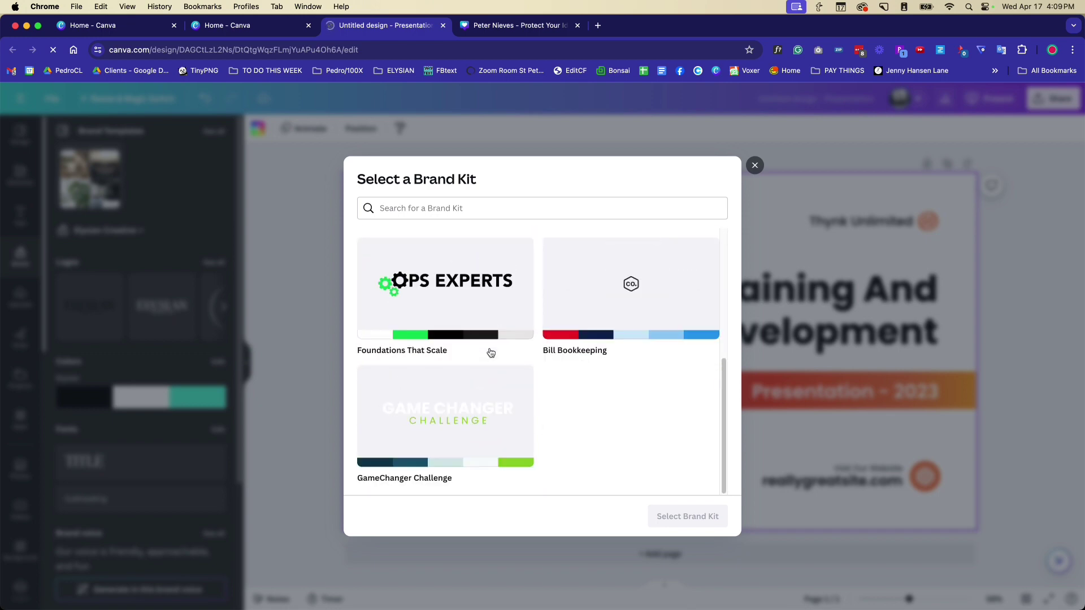
{"action": "left_click", "coordinate": [486, 386]}
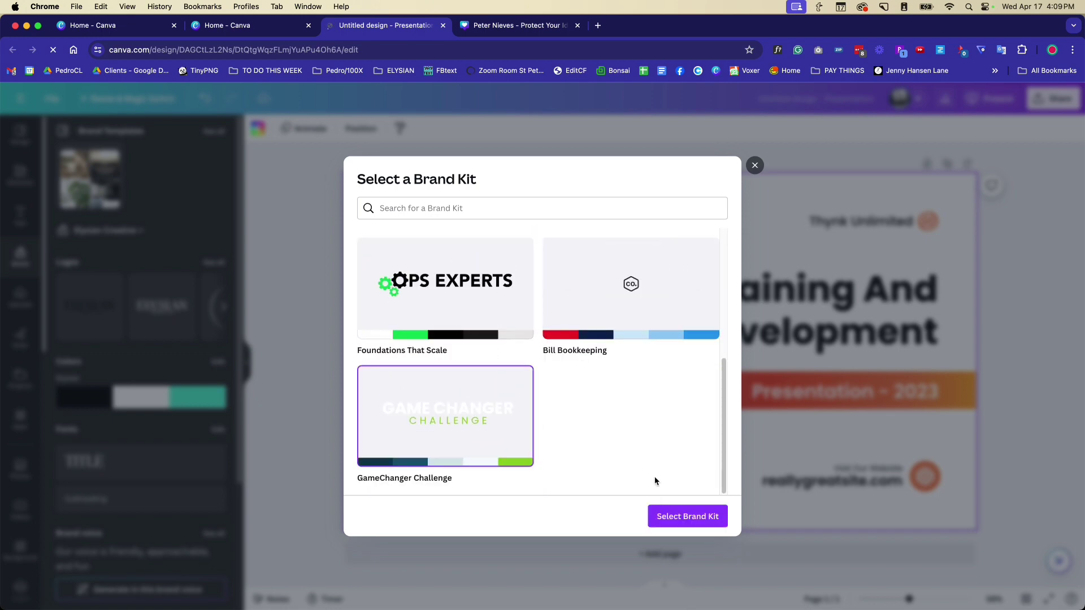
{"action": "left_click", "coordinate": [701, 518]}
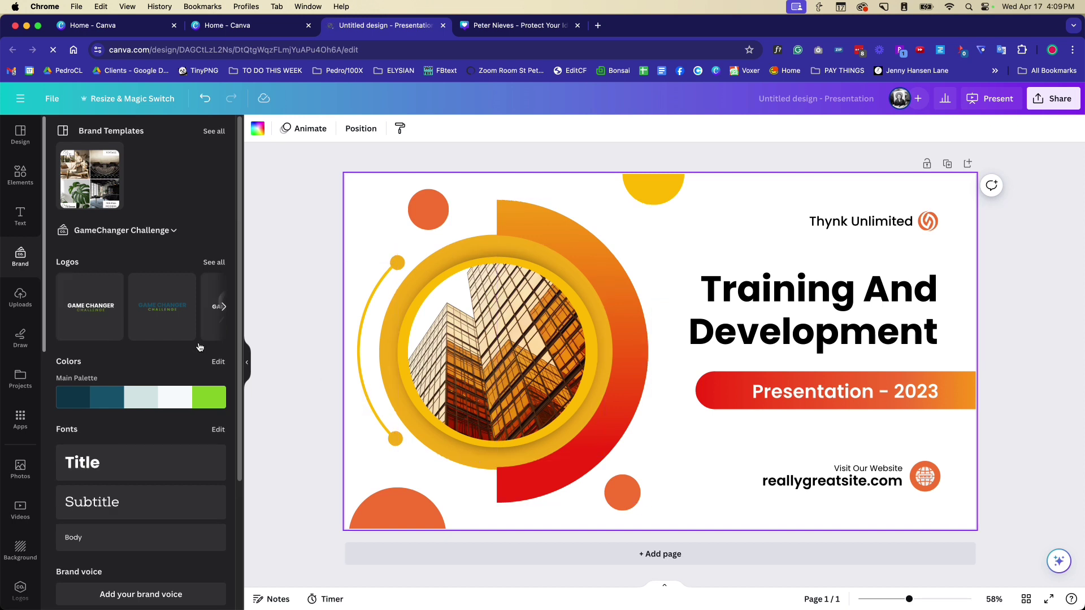
Apply the GameChanger Challenge Main Palette to the cover page and shuffle its colors until the background is pale teal.
{"action": "scroll", "coordinate": [188, 339], "scroll_direction": "down", "scroll_amount": 1}
{"action": "mouse_move", "coordinate": [153, 362]}
{"action": "left_click", "coordinate": [144, 361]}
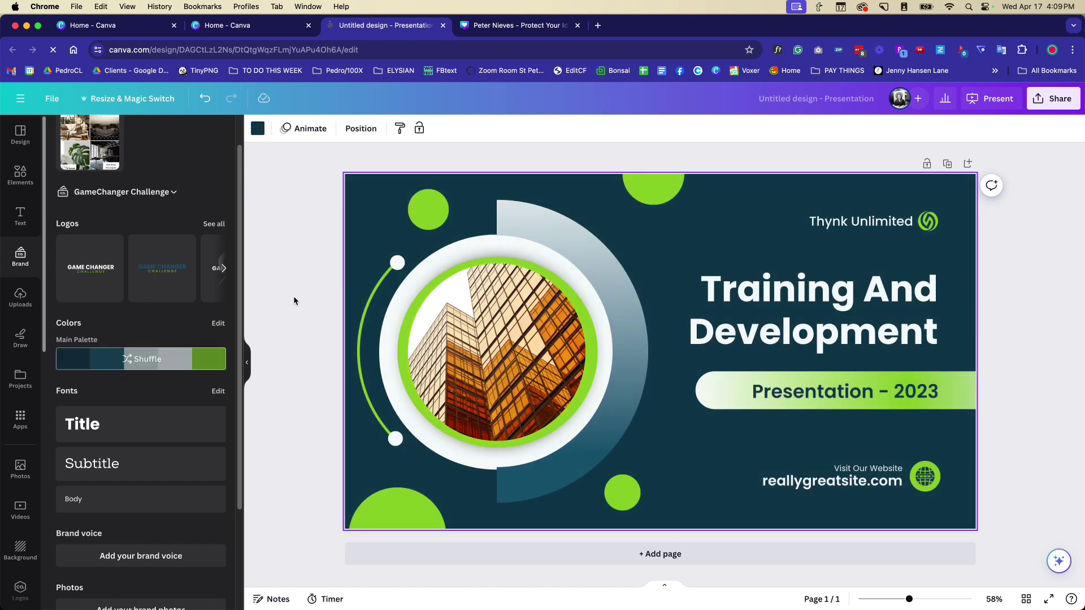
{"action": "left_click", "coordinate": [160, 364]}
{"action": "left_click", "coordinate": [160, 363]}
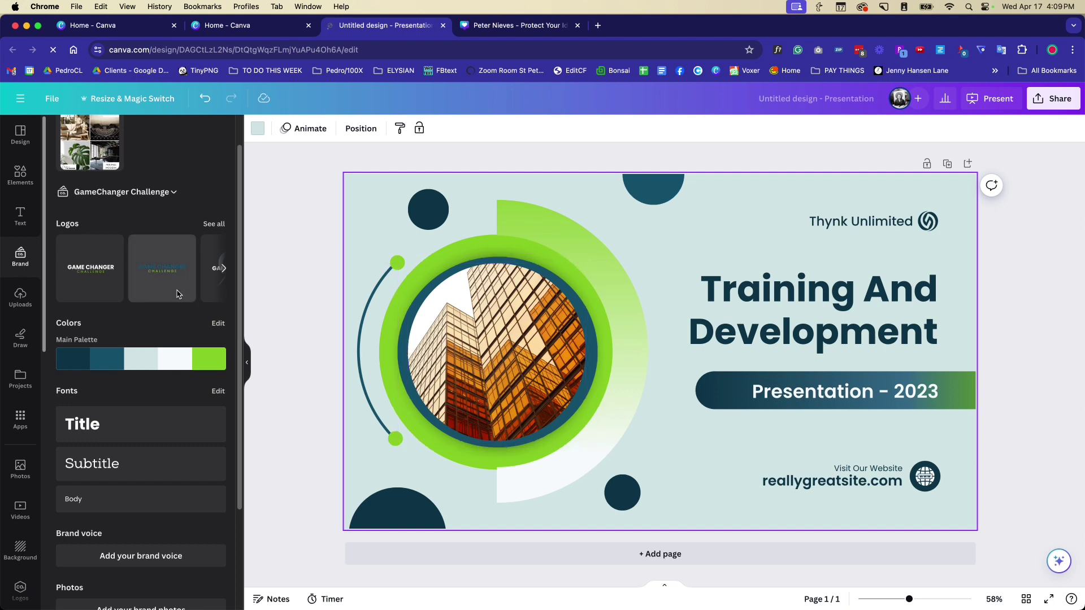
Try the dark teal and green Game Changer Challenge logo on the cover page at a reduced size, and undo it.
{"action": "scroll", "coordinate": [164, 291], "scroll_direction": "up", "scroll_amount": 1}
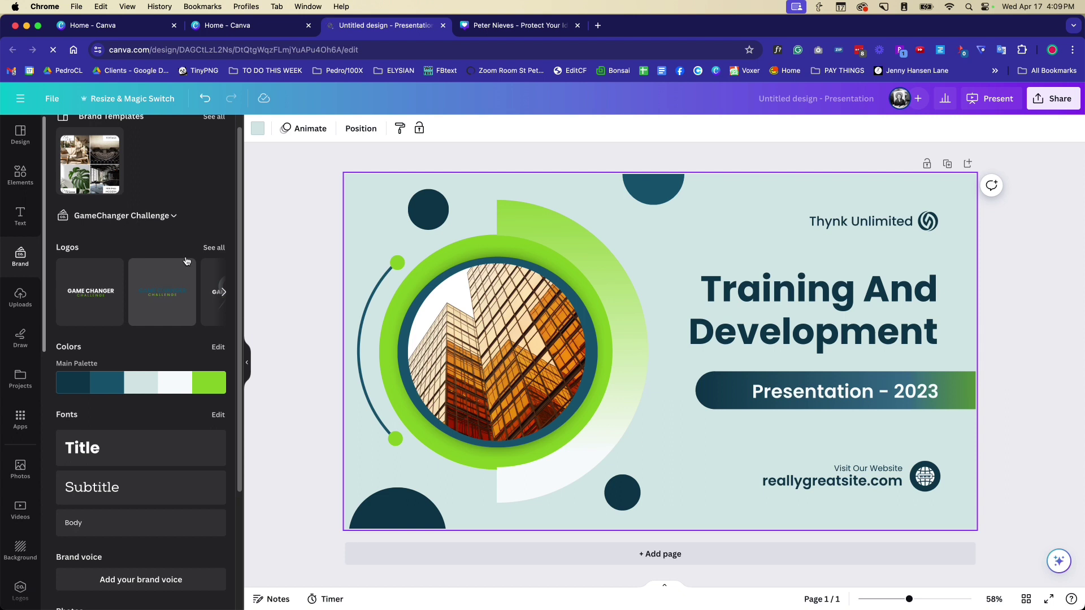
{"action": "left_click", "coordinate": [168, 293]}
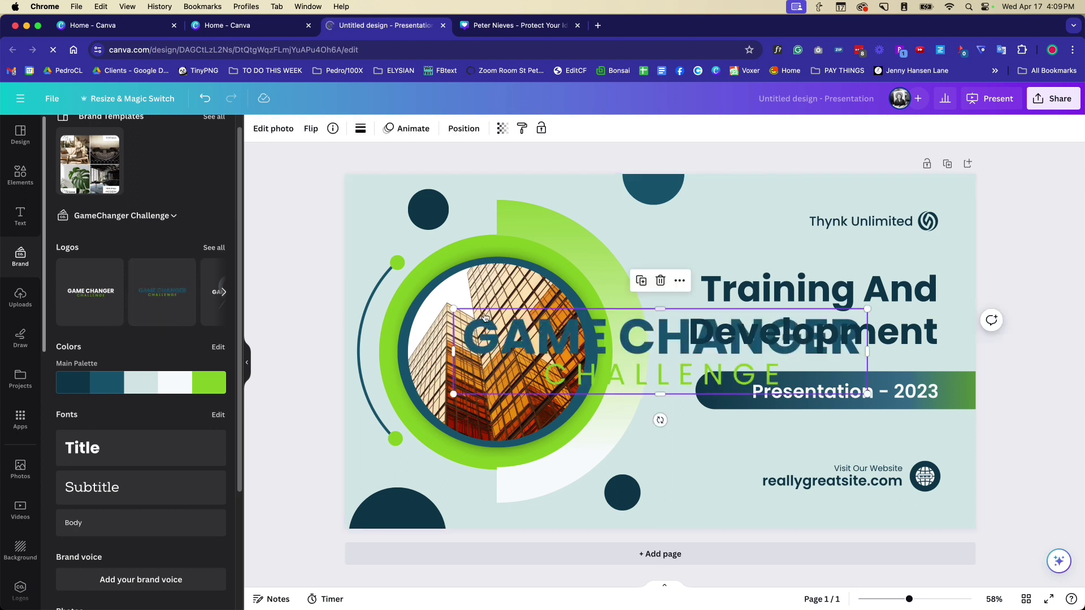
{"action": "left_click_drag", "start_coordinate": [450, 309], "coordinate": [558, 330]}
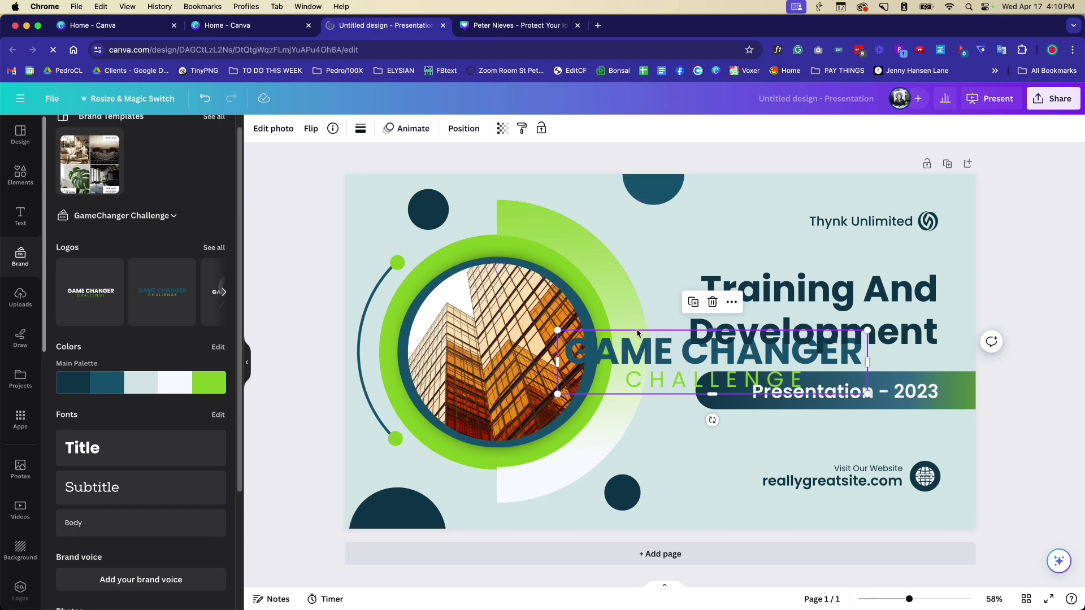
{"action": "key", "text": "super+z"}
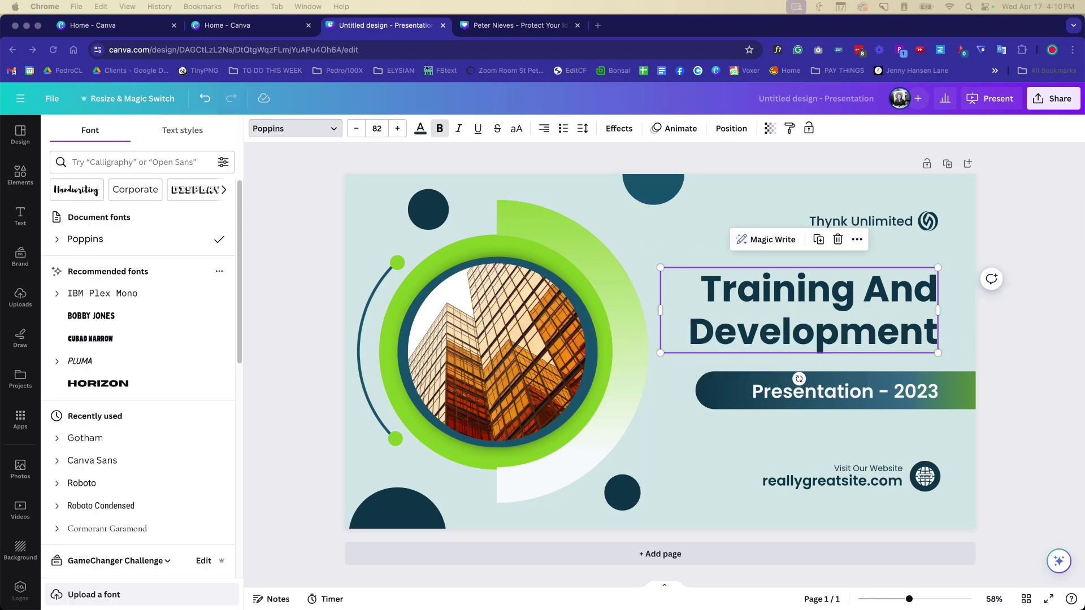
Examine the GameChanger Challenge fonts offered for the "Training And Development" heading and the kit's other assets, leaving the brand kit selection as is.
{"action": "scroll", "coordinate": [118, 370], "scroll_direction": "down", "scroll_amount": 5}
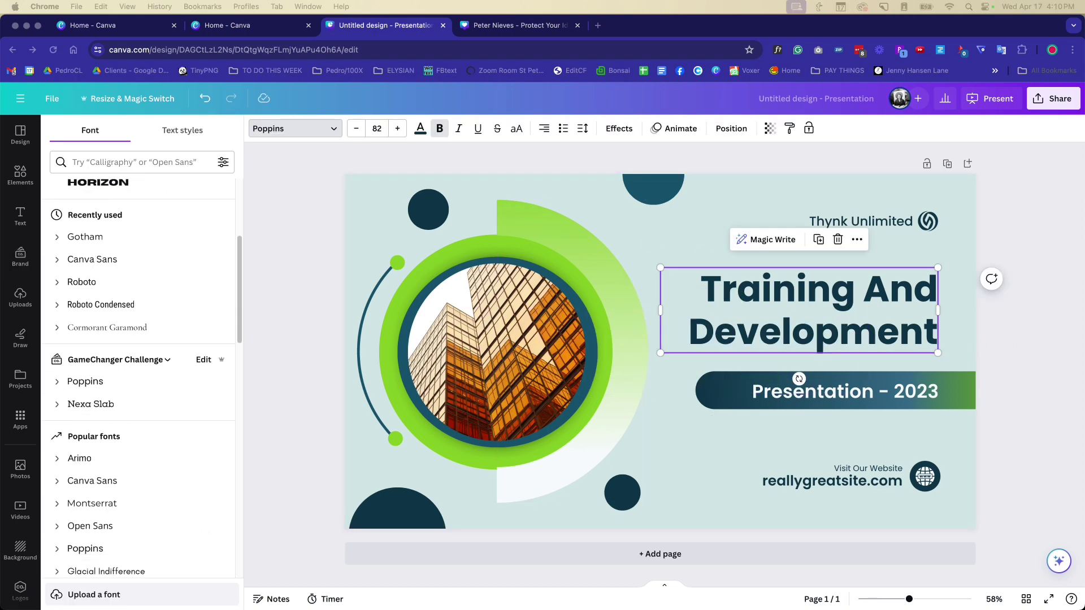
{"action": "left_click", "coordinate": [127, 360]}
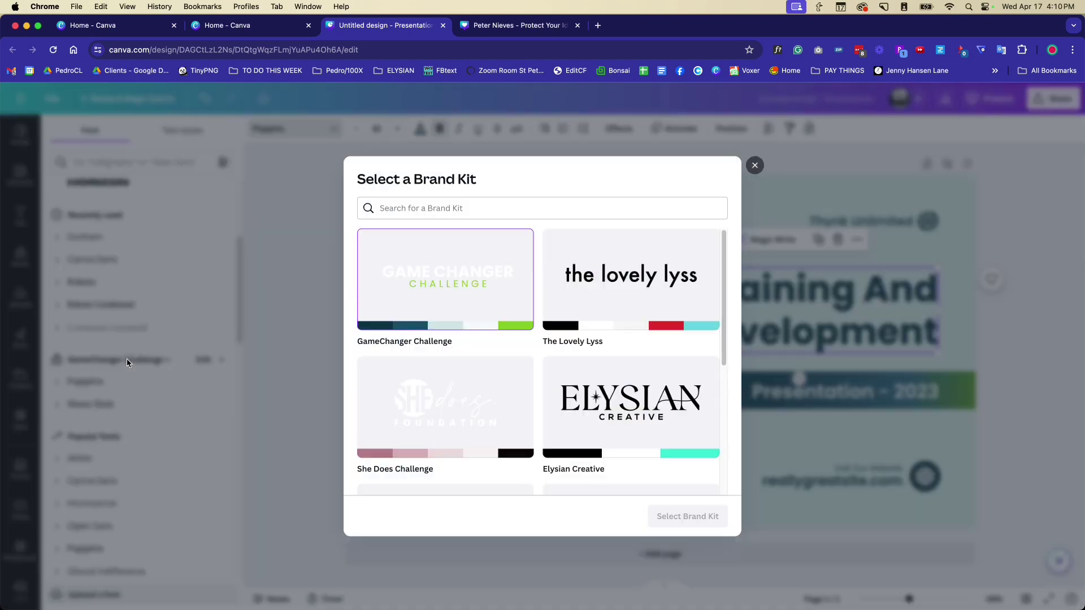
{"action": "left_click", "coordinate": [755, 166]}
{"action": "scroll", "coordinate": [113, 317], "scroll_direction": "up", "scroll_amount": 5}
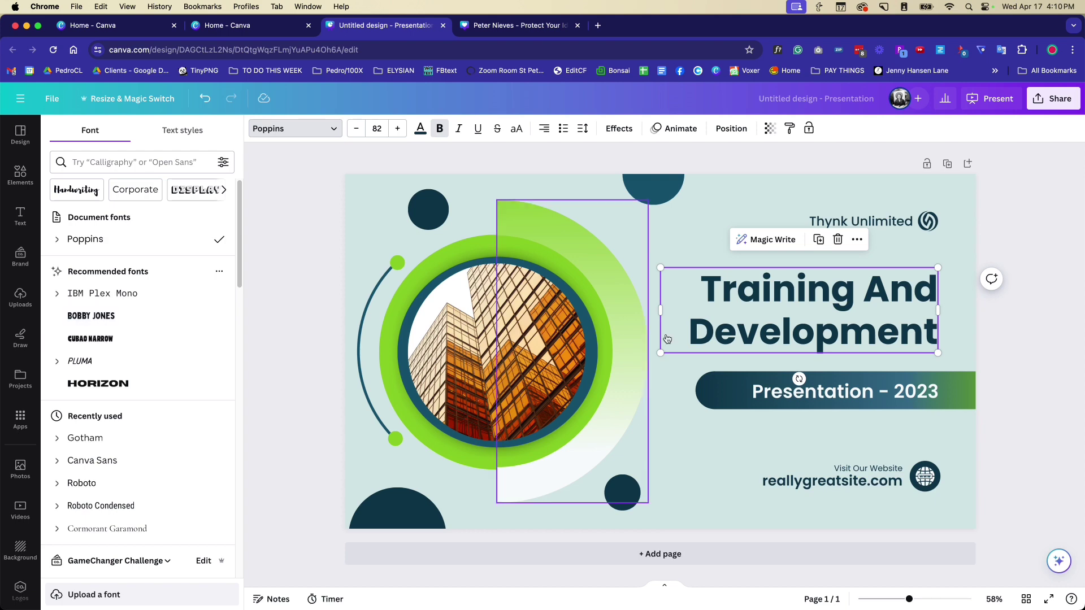
{"action": "left_click", "coordinate": [1045, 340]}
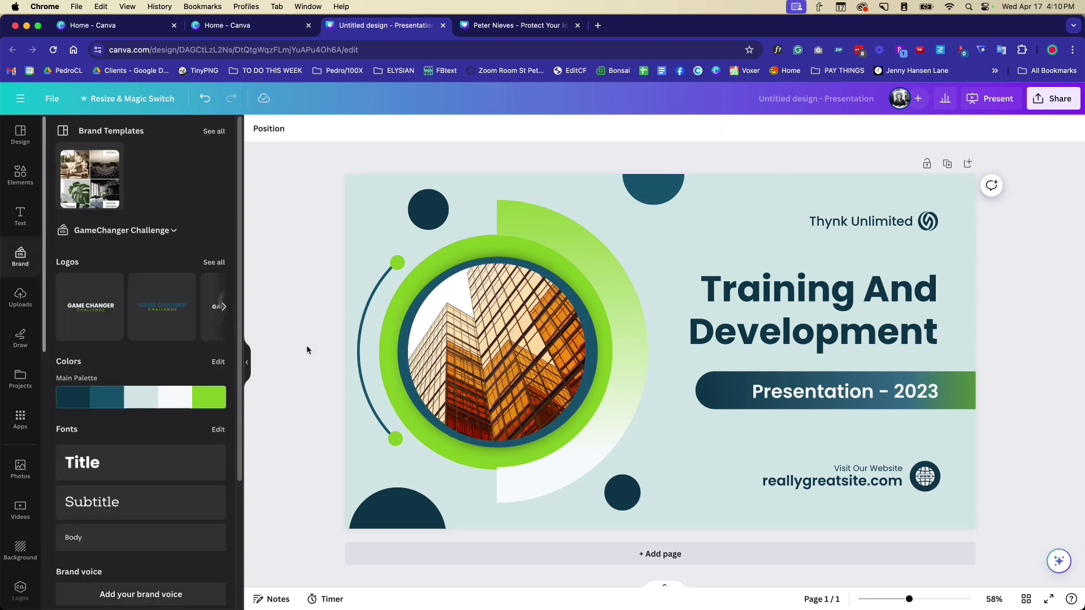
{"action": "scroll", "coordinate": [174, 373], "scroll_direction": "down", "scroll_amount": 3}
{"action": "scroll", "coordinate": [173, 373], "scroll_direction": "up", "scroll_amount": 3}
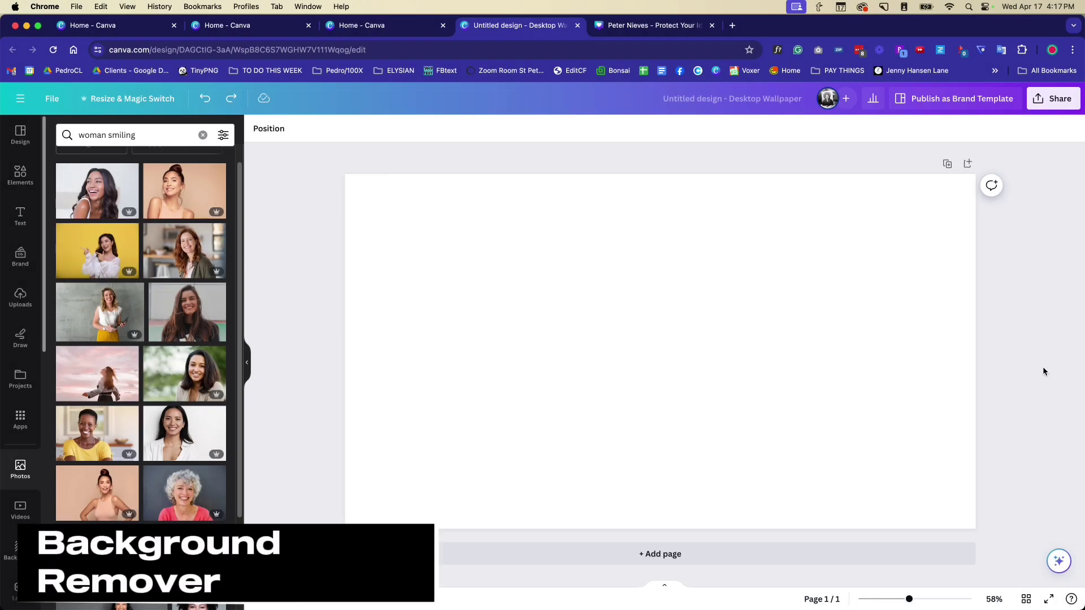
Add the "woman smiling" photo of the long-haired woman in a white top to the blank Desktop Wallpaper page.
{"action": "left_click", "coordinate": [96, 191]}
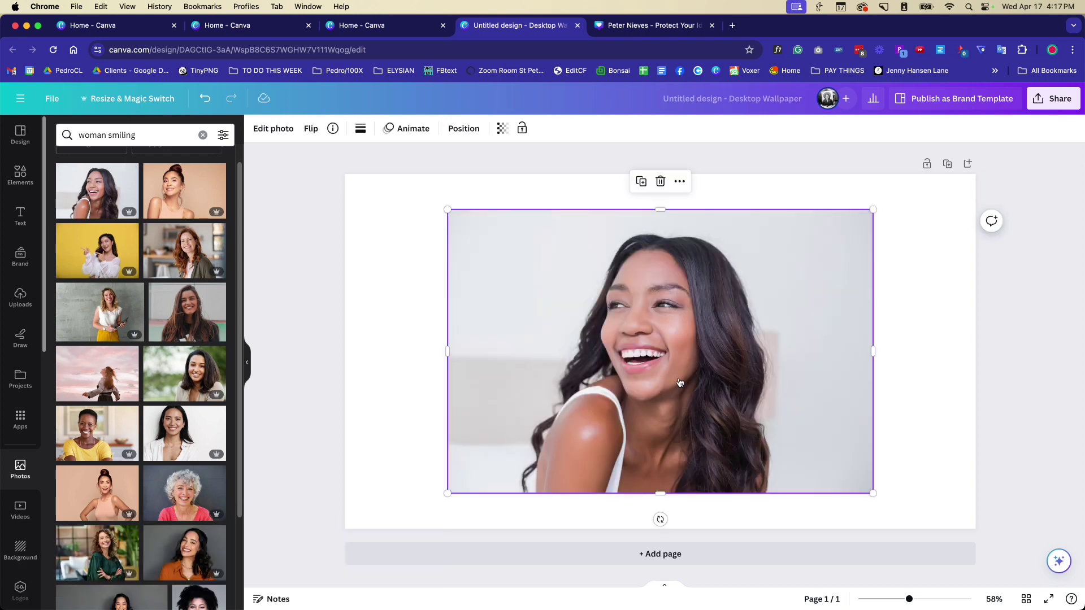
Enlarge the woman's photo to the full page height and place it against the page's right side, slightly past the edge.
{"action": "left_click_drag", "start_coordinate": [681, 373], "coordinate": [822, 408]}
{"action": "left_click_drag", "start_coordinate": [588, 246], "coordinate": [469, 209]}
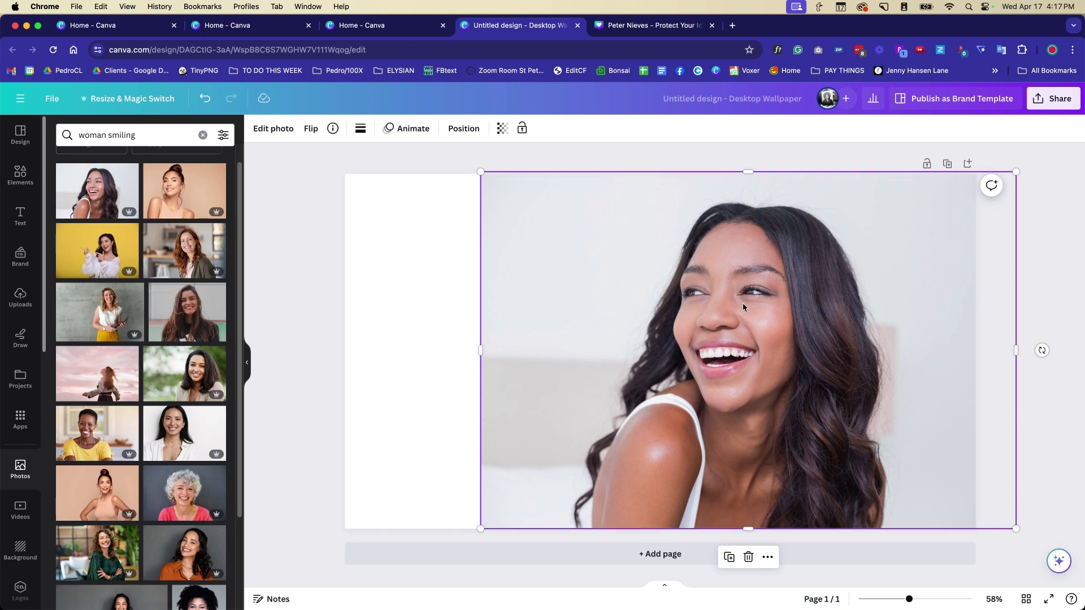
{"action": "left_click", "coordinate": [462, 286]}
{"action": "left_click", "coordinate": [499, 218]}
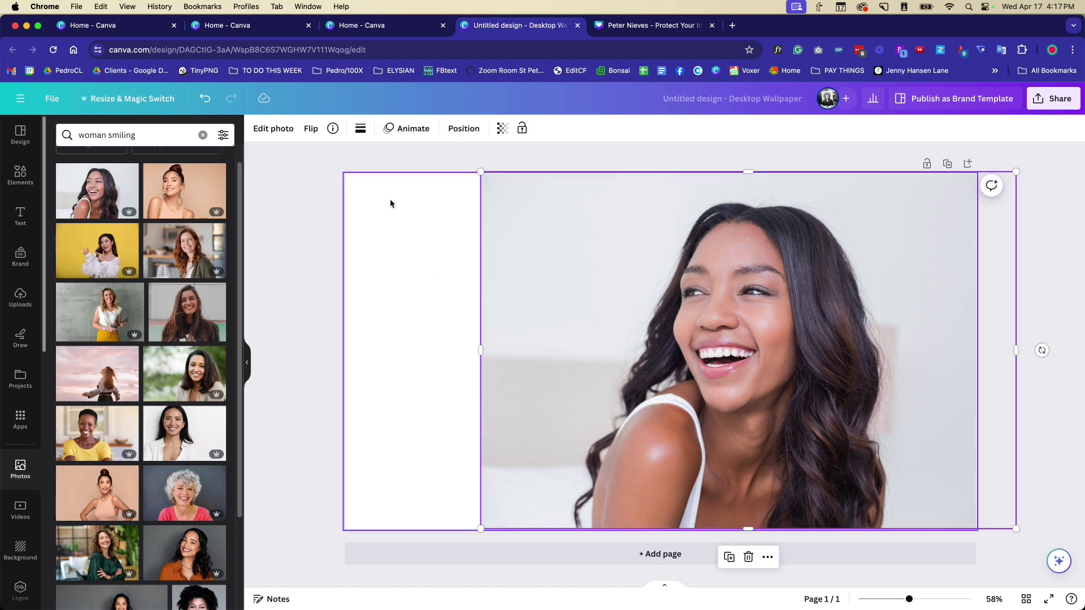
Remove the photo's background with BG Remover and shift the cut-out woman further right on the page.
{"action": "left_click", "coordinate": [275, 130]}
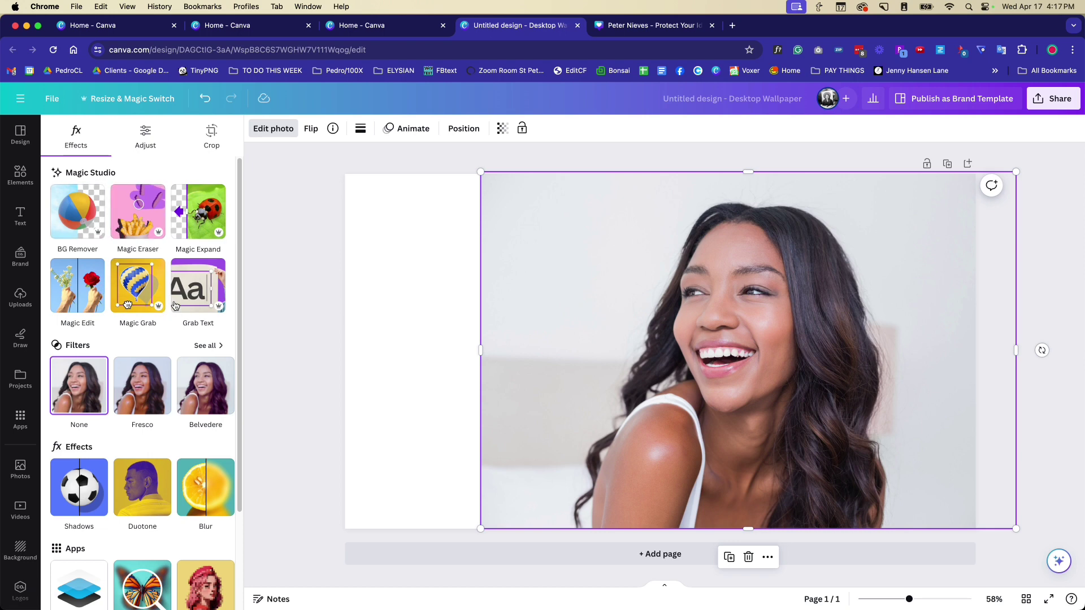
{"action": "left_click", "coordinate": [78, 213]}
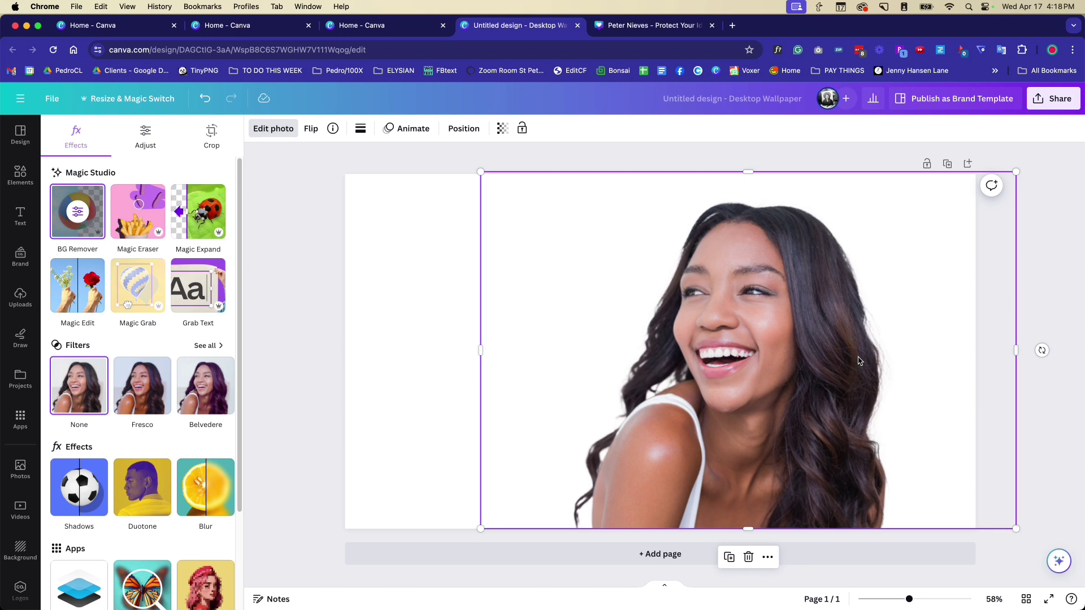
{"action": "left_click_drag", "start_coordinate": [566, 288], "coordinate": [638, 283]}
Fill the page background behind the cut-out woman with the default solid yellow.
{"action": "left_click", "coordinate": [458, 261]}
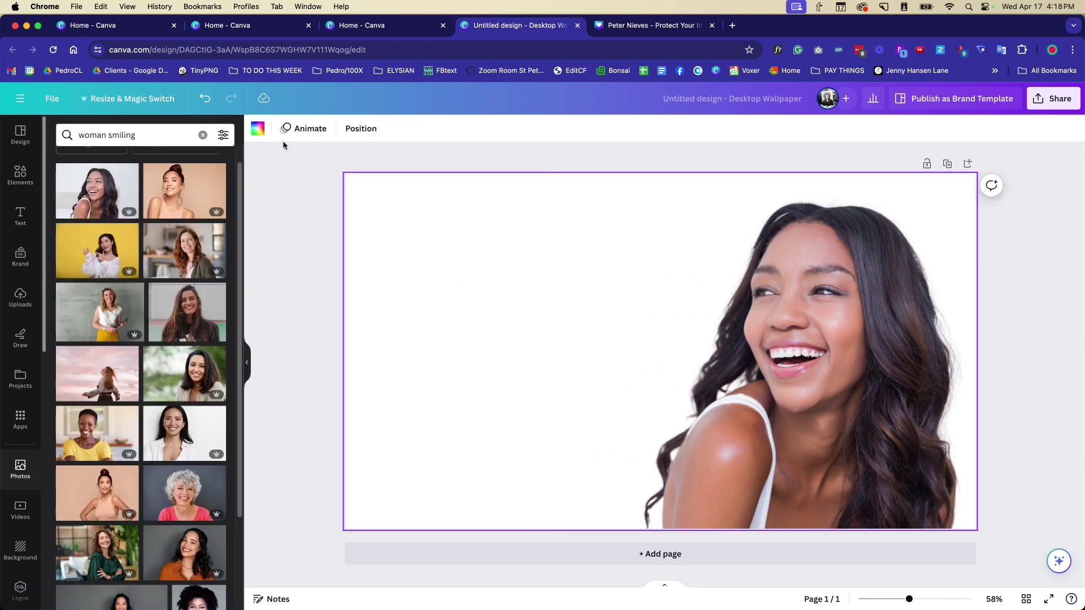
{"action": "left_click", "coordinate": [257, 128]}
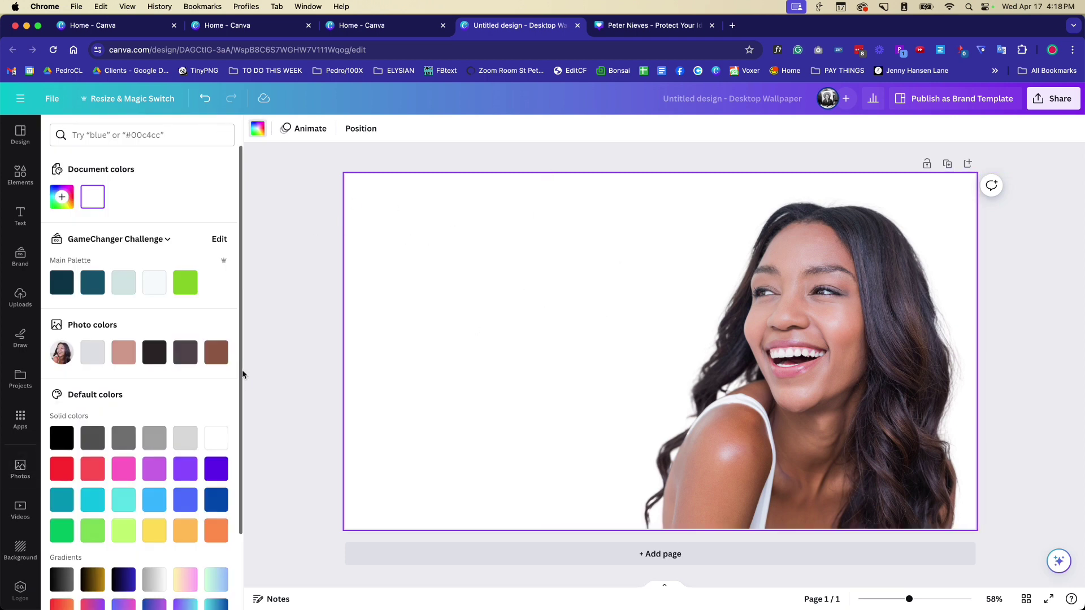
{"action": "left_click", "coordinate": [154, 529]}
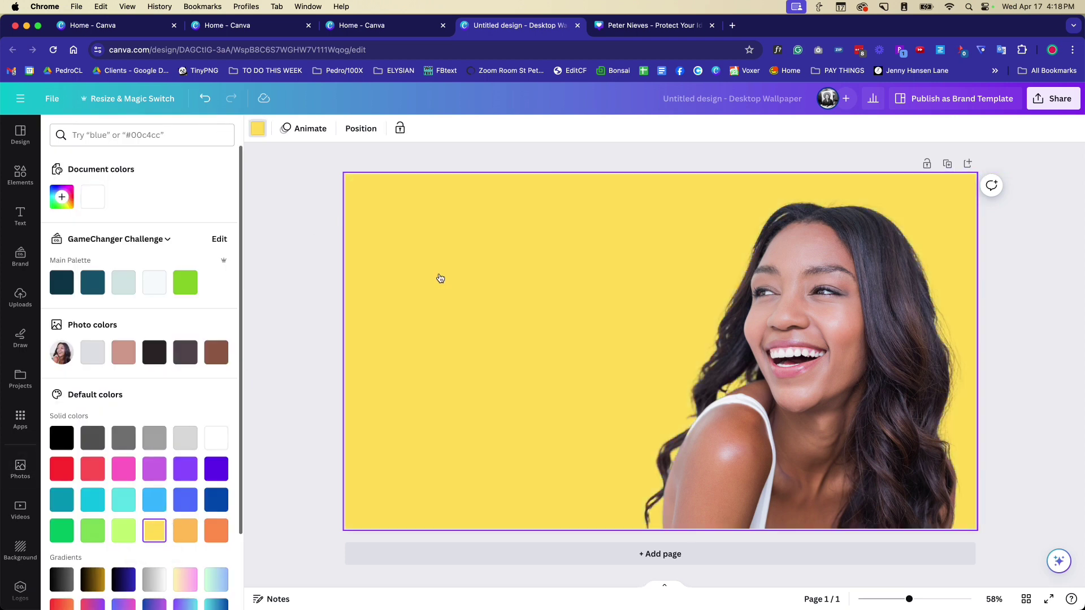
{"action": "left_click", "coordinate": [554, 156]}
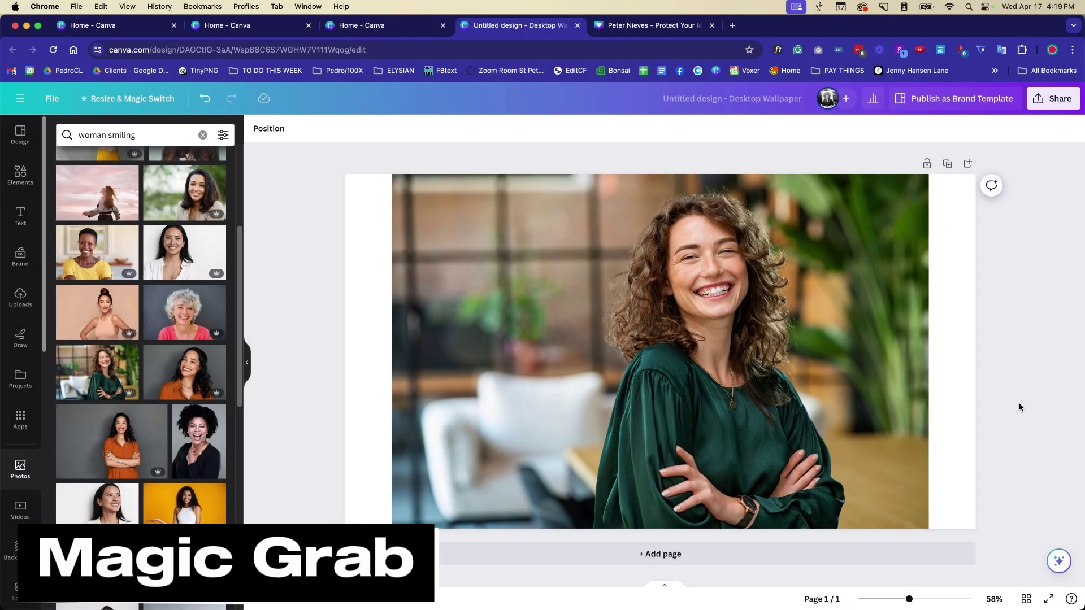
Separate the woman in the green blouse from her office photo using Magic Grab.
{"action": "left_click", "coordinate": [707, 350]}
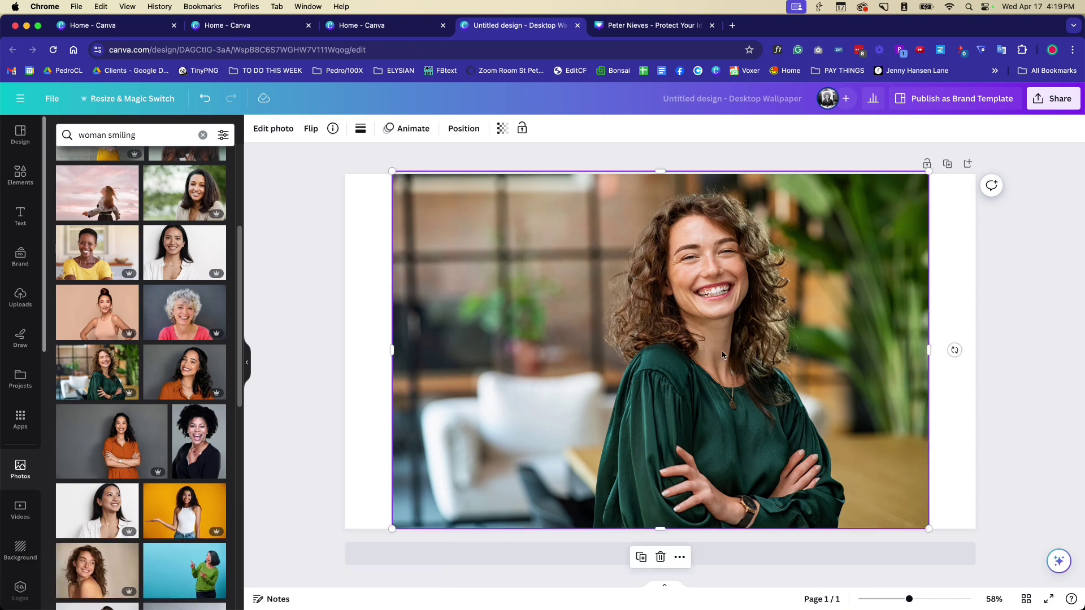
{"action": "left_click", "coordinate": [273, 129]}
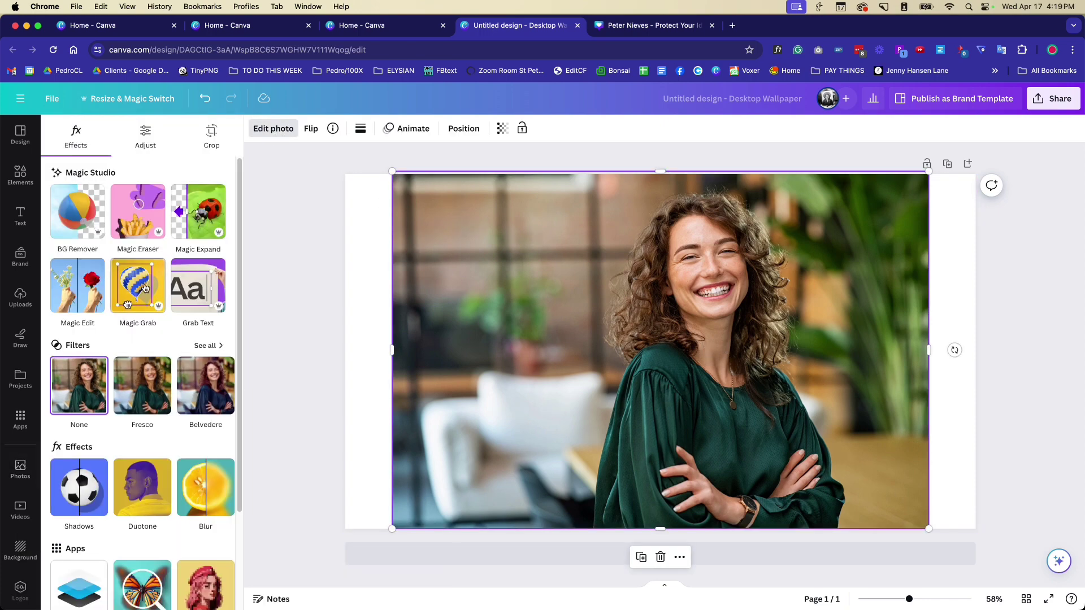
{"action": "left_click", "coordinate": [137, 285]}
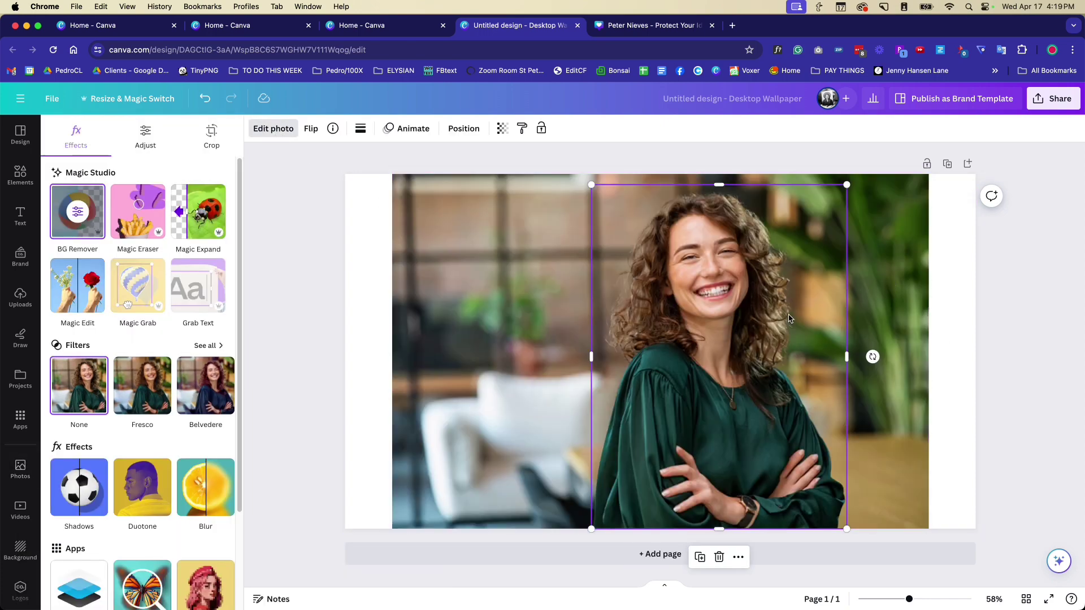
Move the separated woman to several places across the photo, finishing just left of her original position.
{"action": "left_click_drag", "start_coordinate": [698, 317], "coordinate": [764, 319]}
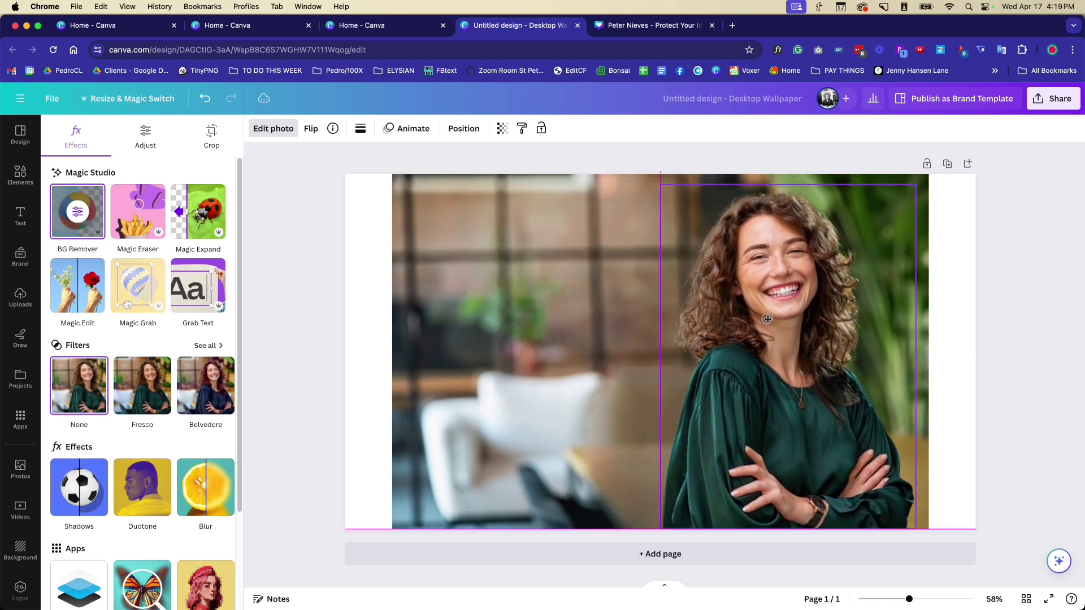
{"action": "left_click", "coordinate": [562, 347]}
{"action": "left_click_drag", "start_coordinate": [795, 358], "coordinate": [581, 356]}
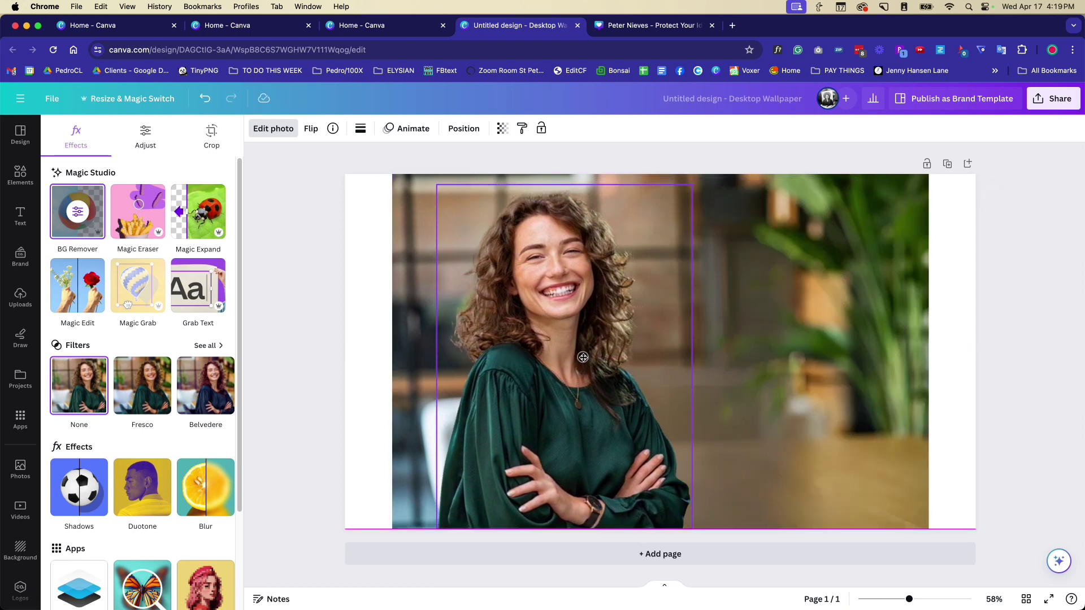
{"action": "left_click", "coordinate": [960, 309]}
{"action": "key", "text": "super+z"}
{"action": "key", "text": "super+z"}
{"action": "key", "text": "super+z"}
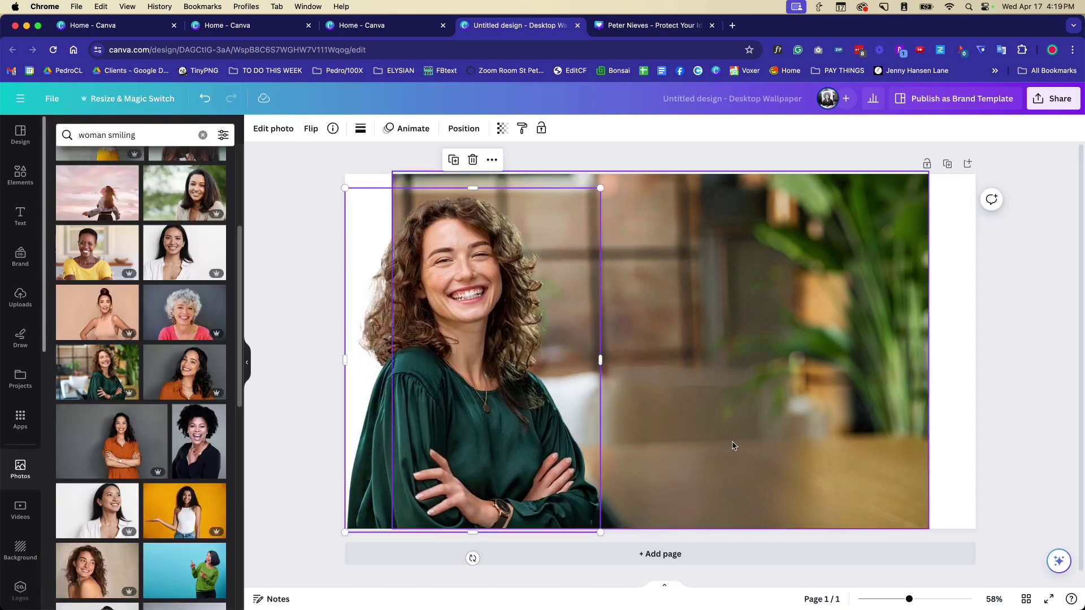
{"action": "left_click_drag", "start_coordinate": [513, 365], "coordinate": [743, 367]}
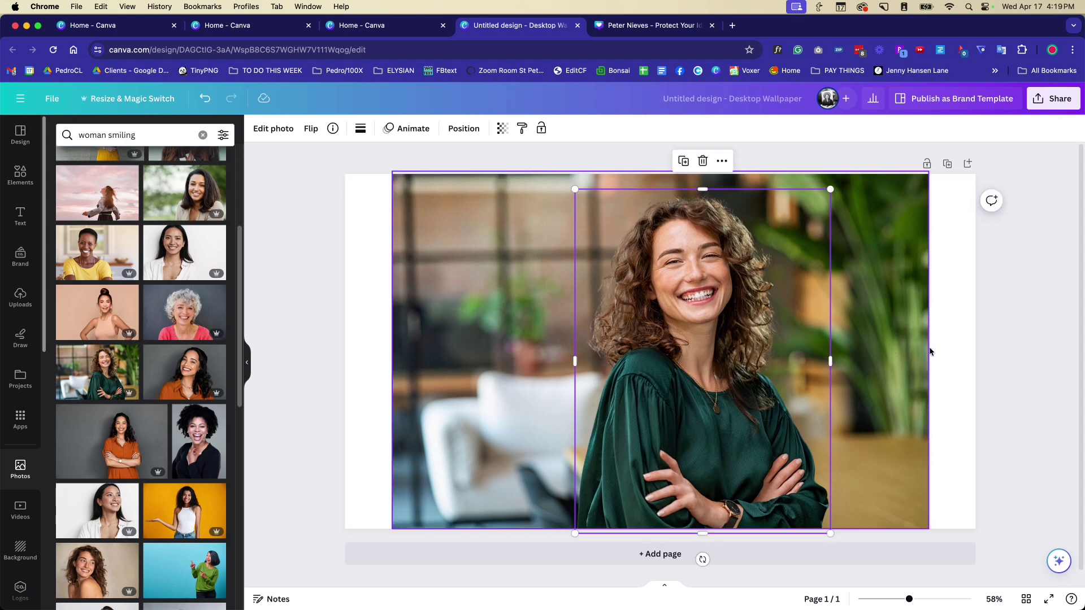
{"action": "left_click", "coordinate": [954, 352]}
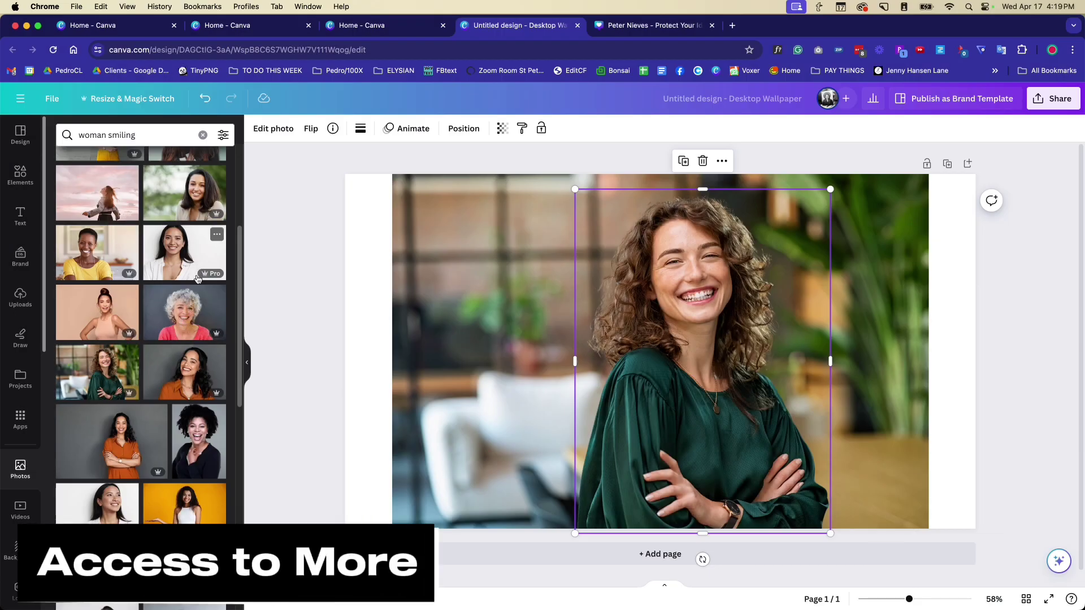
Filter the "woman smiling" photo results by the Free price option.
{"action": "left_click", "coordinate": [224, 137]}
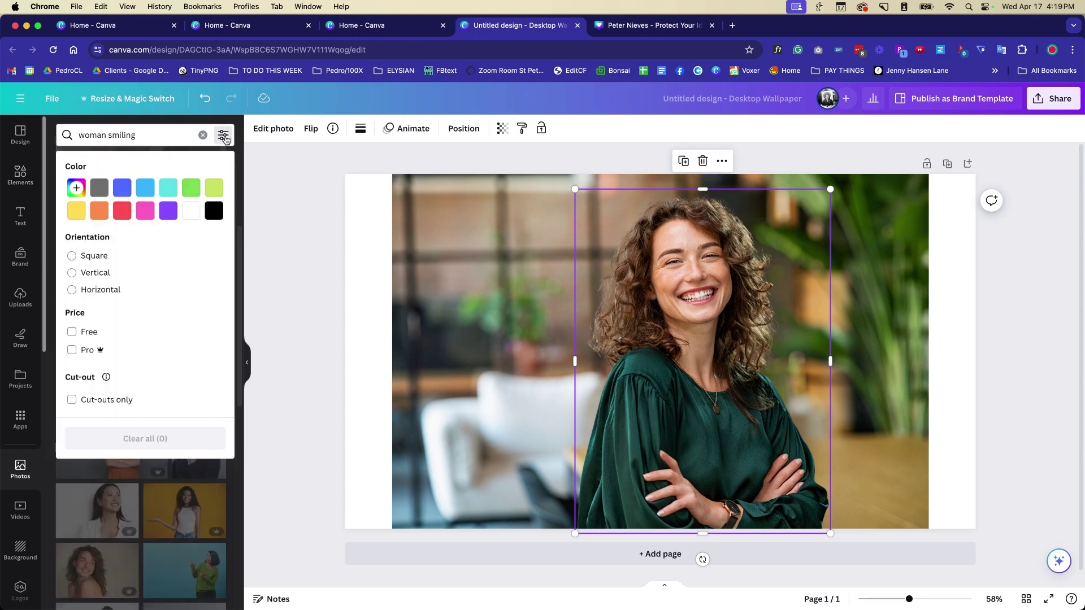
{"action": "left_click", "coordinate": [73, 332]}
{"action": "left_click", "coordinate": [223, 138]}
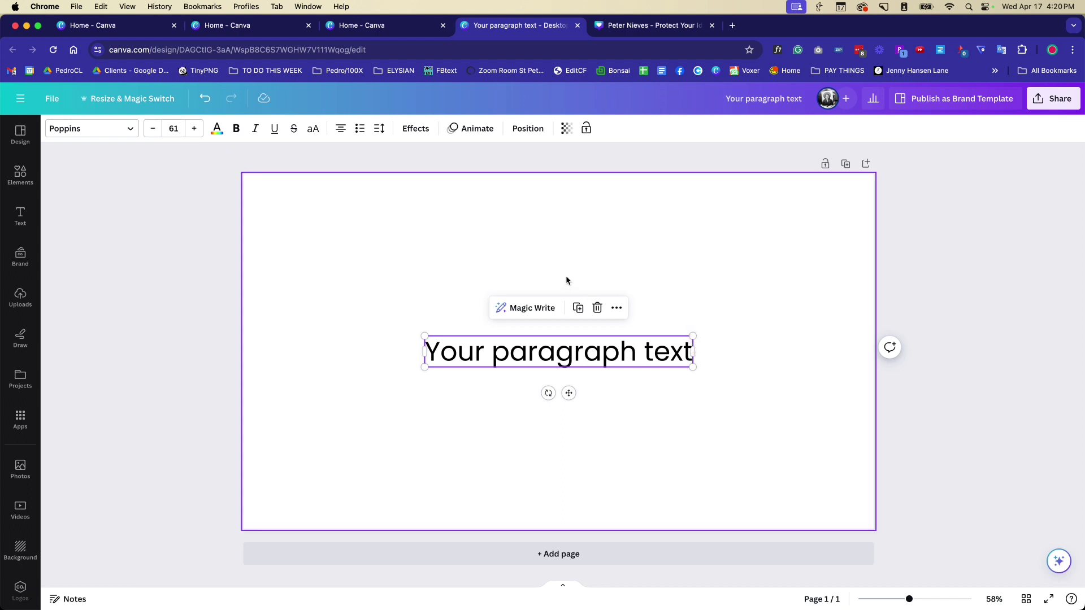
Filter the fonts offered for "Your paragraph text" to Free and browse the resulting list.
{"action": "left_click", "coordinate": [124, 133]}
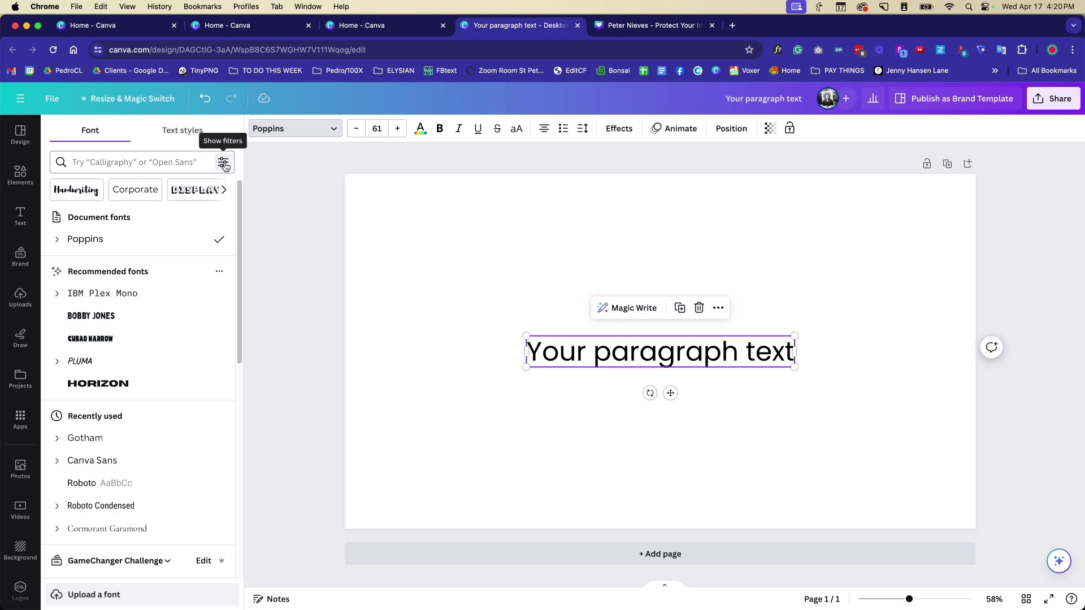
{"action": "left_click", "coordinate": [223, 164]}
{"action": "left_click", "coordinate": [85, 259]}
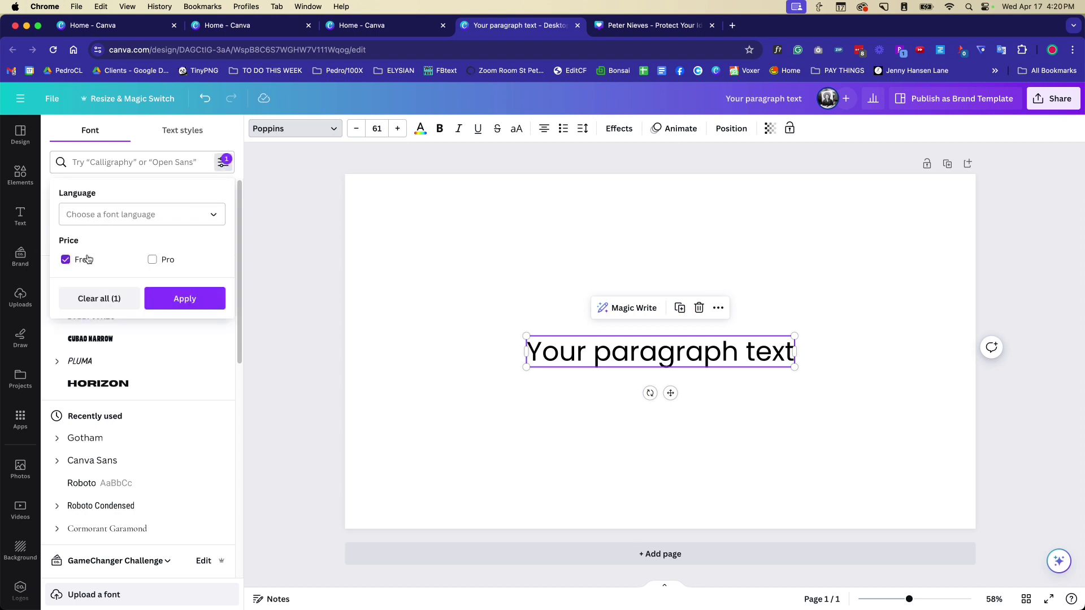
{"action": "left_click", "coordinate": [182, 298]}
{"action": "scroll", "coordinate": [195, 339], "scroll_direction": "down", "scroll_amount": 7}
{"action": "scroll", "coordinate": [192, 355], "scroll_direction": "down", "scroll_amount": 12}
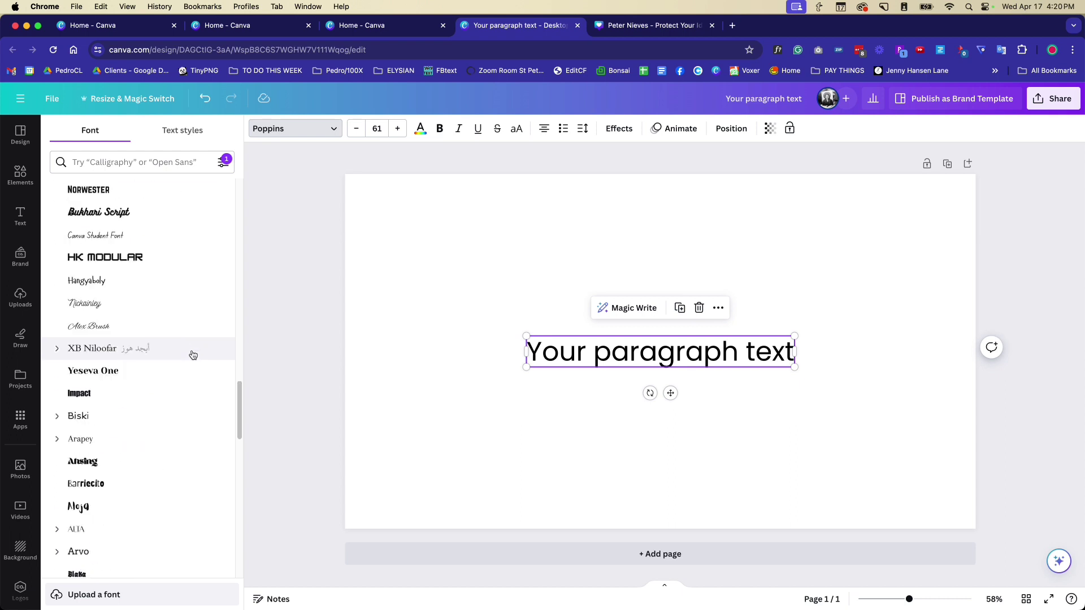
{"action": "scroll", "coordinate": [190, 354], "scroll_direction": "down", "scroll_amount": 5}
{"action": "scroll", "coordinate": [181, 339], "scroll_direction": "up", "scroll_amount": 20}
Change the font price filter to show only Pro fonts.
{"action": "left_click", "coordinate": [223, 163]}
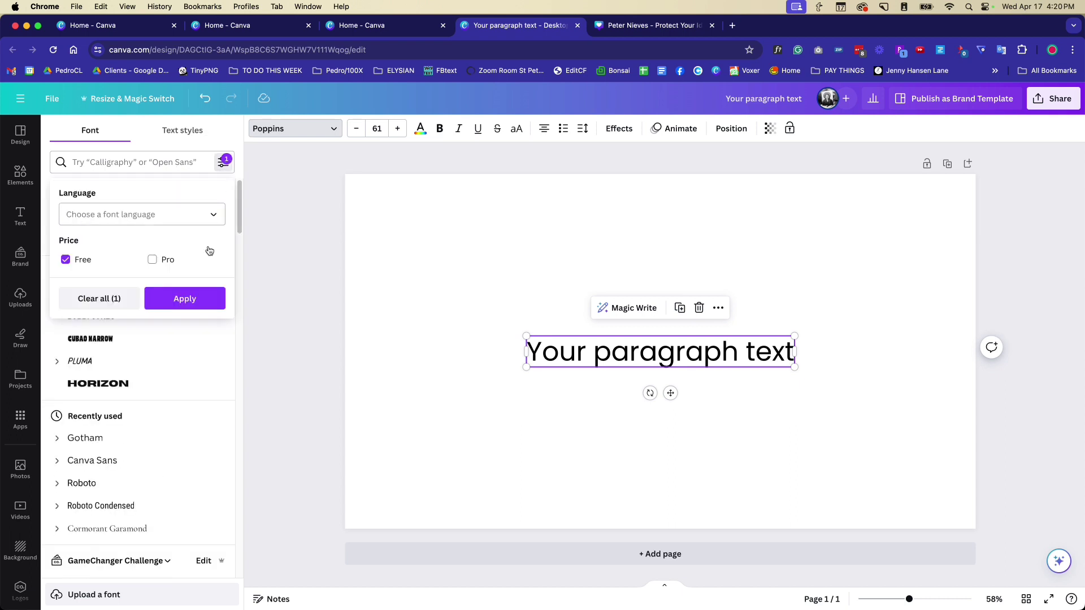
{"action": "left_click", "coordinate": [153, 259]}
{"action": "left_click", "coordinate": [79, 259]}
{"action": "left_click", "coordinate": [207, 299]}
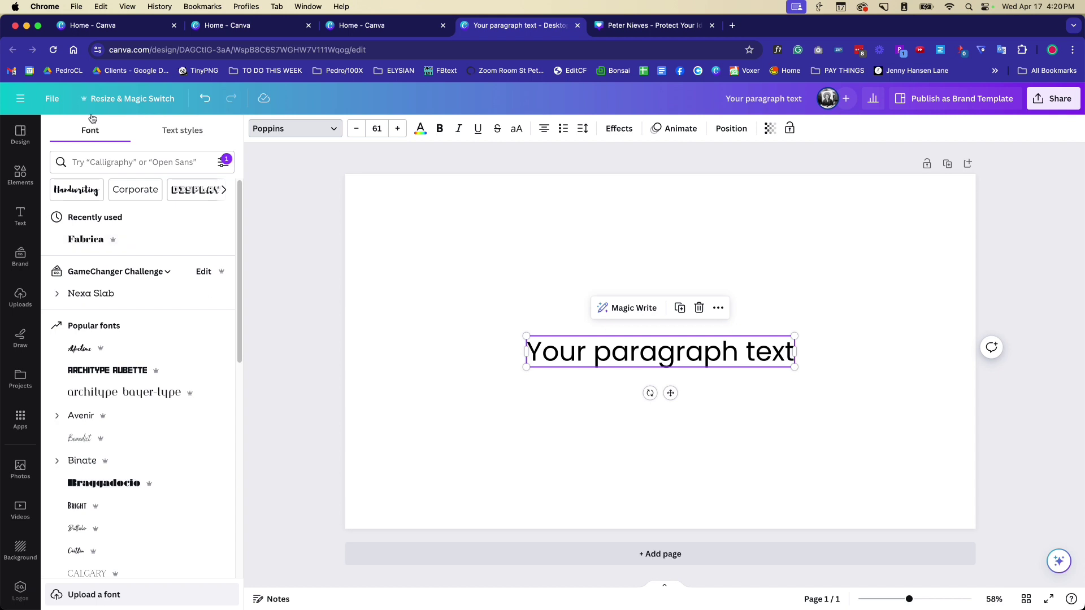
Clear the font list's price filter and leave the paragraph text's font selection.
{"action": "left_click", "coordinate": [215, 165]}
{"action": "left_click", "coordinate": [136, 300]}
{"action": "left_click", "coordinate": [185, 298]}
{"action": "left_click", "coordinate": [364, 311]}
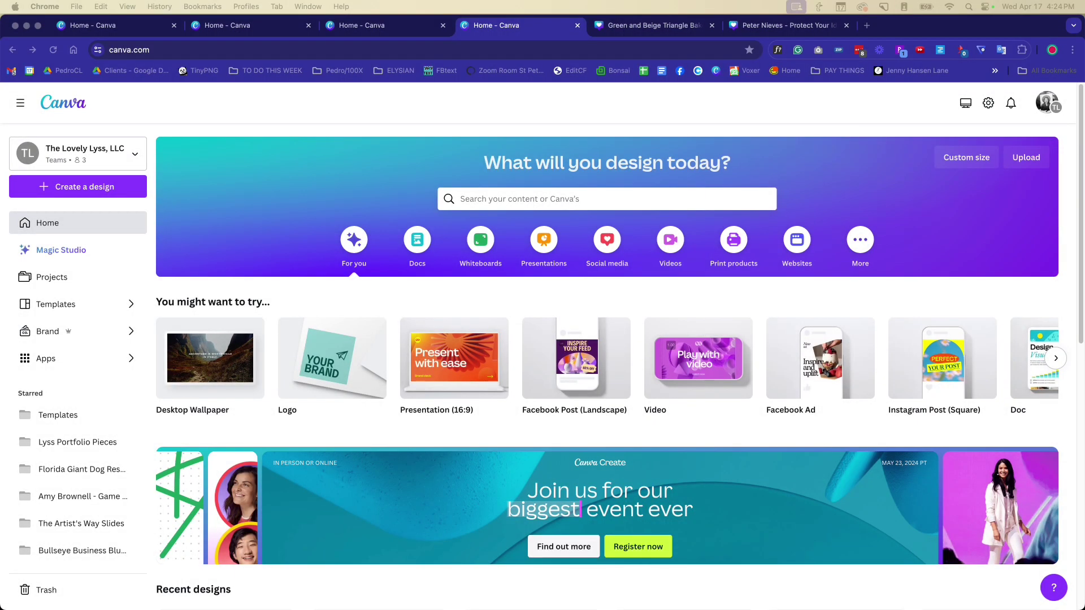
Open the Laptops collection in the Mockups app from the Canva home page and browse its Pro and free mockups.
{"action": "left_click", "coordinate": [54, 362]}
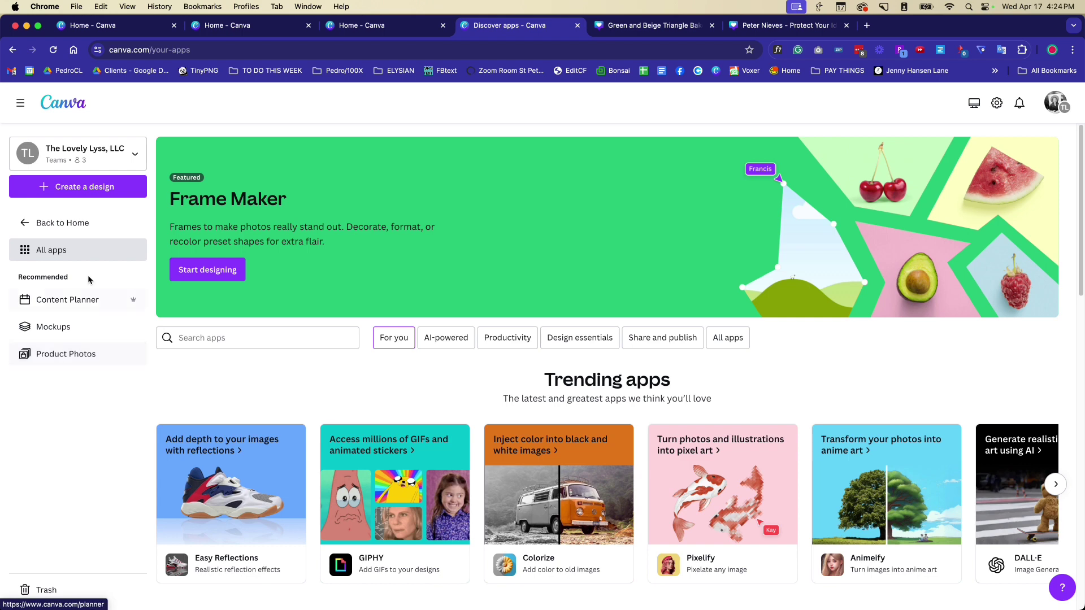
{"action": "left_click", "coordinate": [68, 330]}
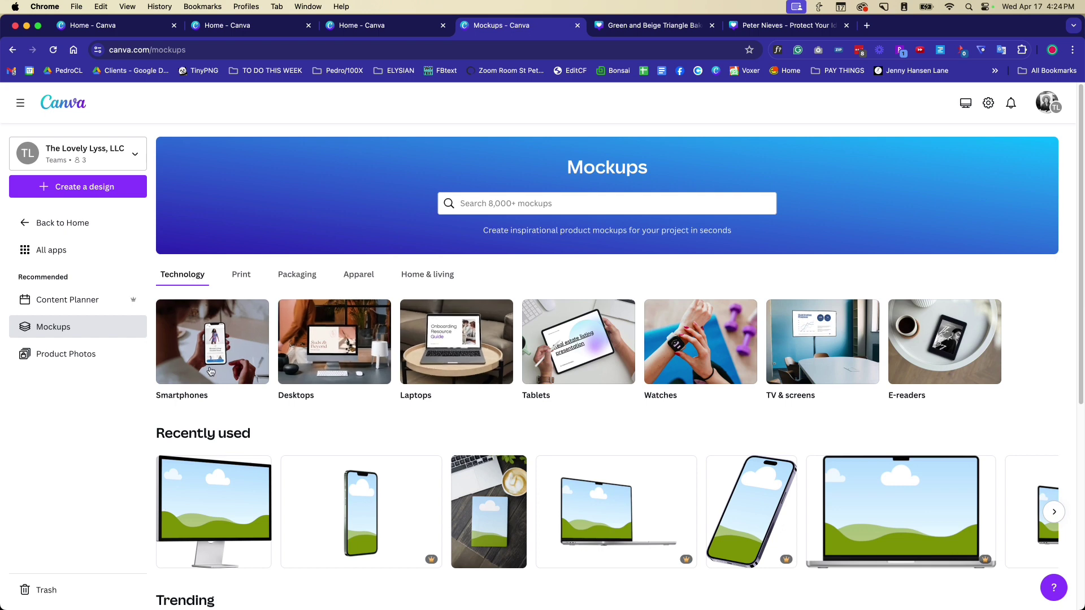
{"action": "left_click", "coordinate": [455, 346]}
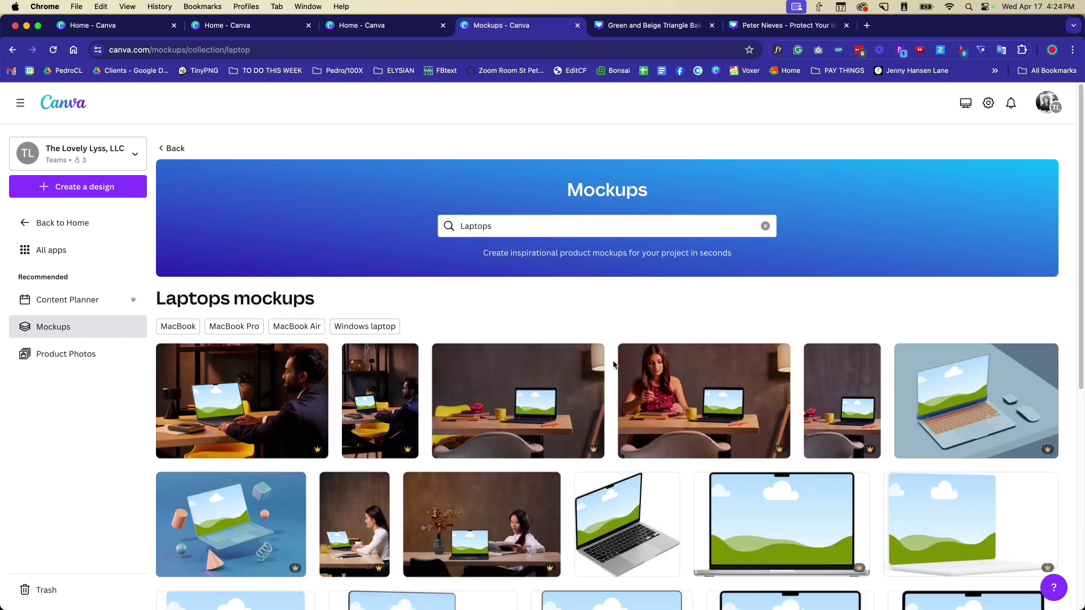
{"action": "scroll", "coordinate": [643, 338], "scroll_direction": "down", "scroll_amount": 5}
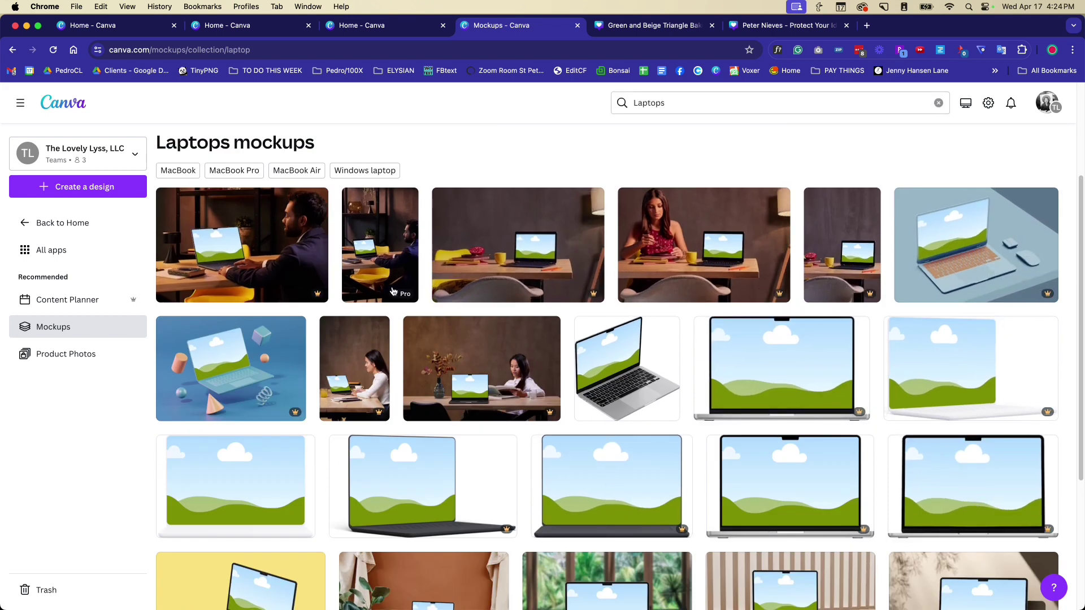
{"action": "scroll", "coordinate": [352, 290], "scroll_direction": "down", "scroll_amount": 1}
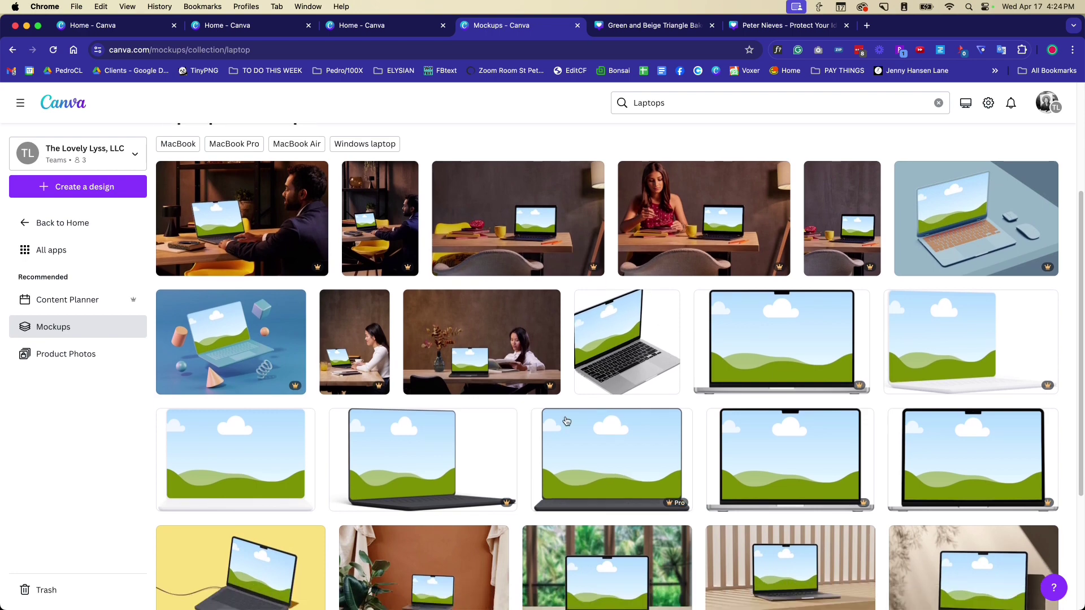
{"action": "scroll", "coordinate": [348, 441], "scroll_direction": "down", "scroll_amount": 7}
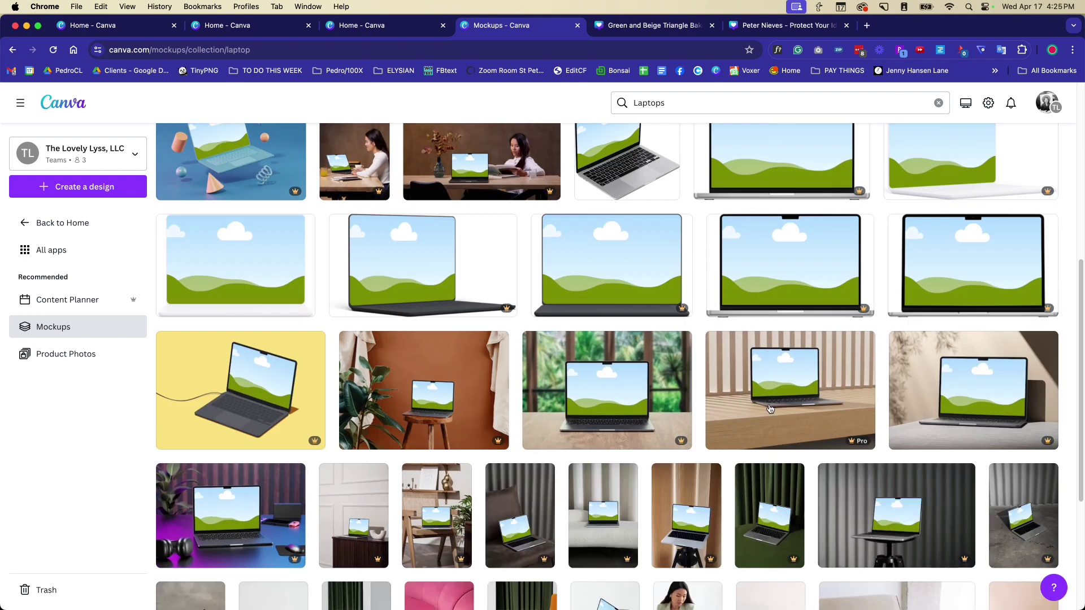
{"action": "scroll", "coordinate": [1021, 512], "scroll_direction": "up", "scroll_amount": 5}
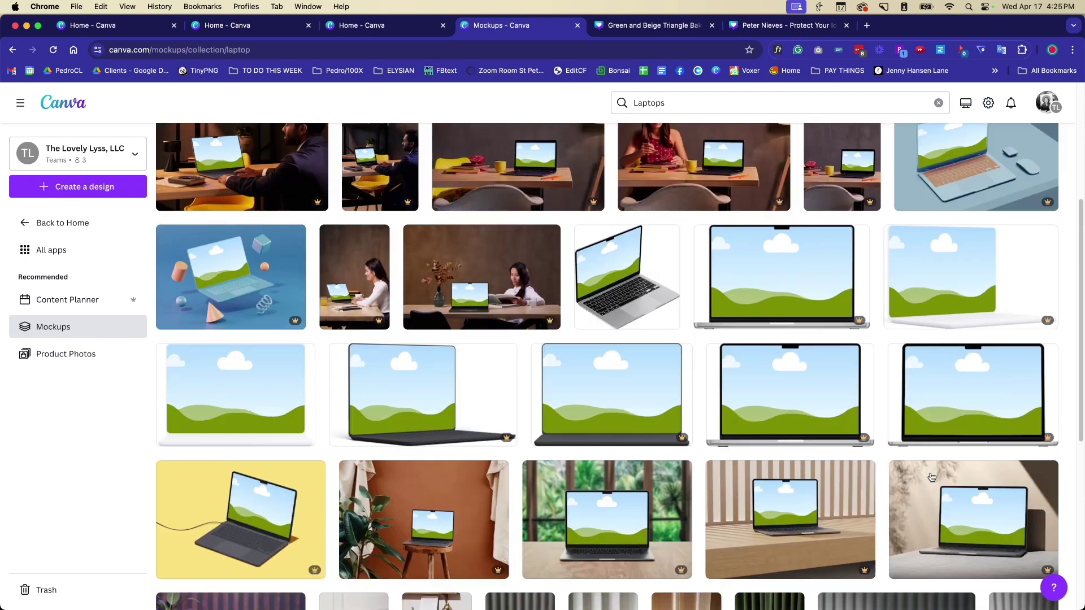
{"action": "scroll", "coordinate": [1022, 514], "scroll_direction": "down", "scroll_amount": 1}
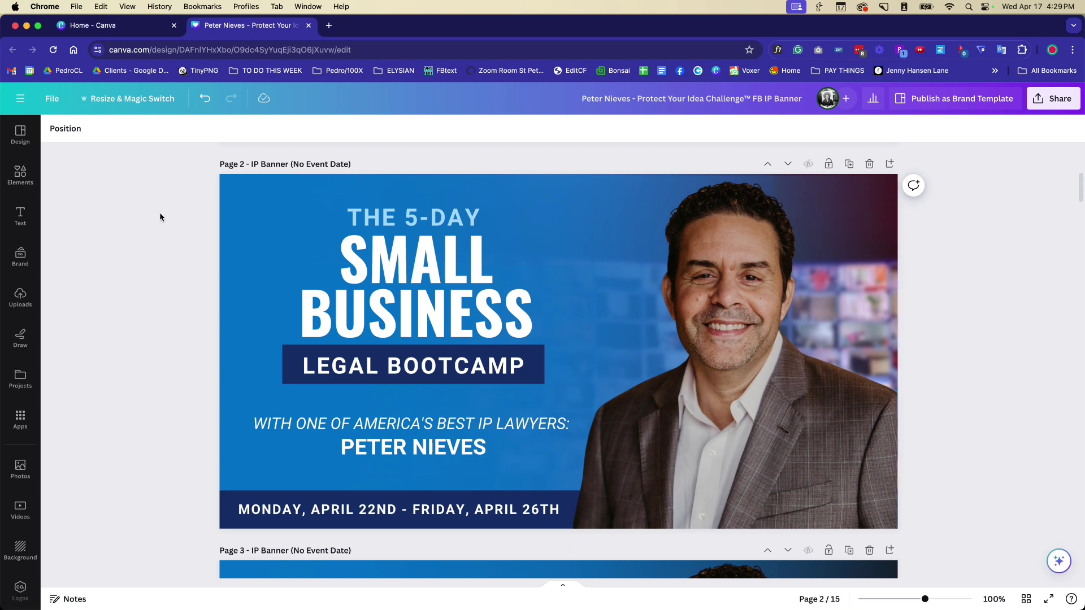
Browse the resize options for the banner design and choose Instagram Post (Square) and Instagram Story as the new sizes.
{"action": "left_click", "coordinate": [148, 107]}
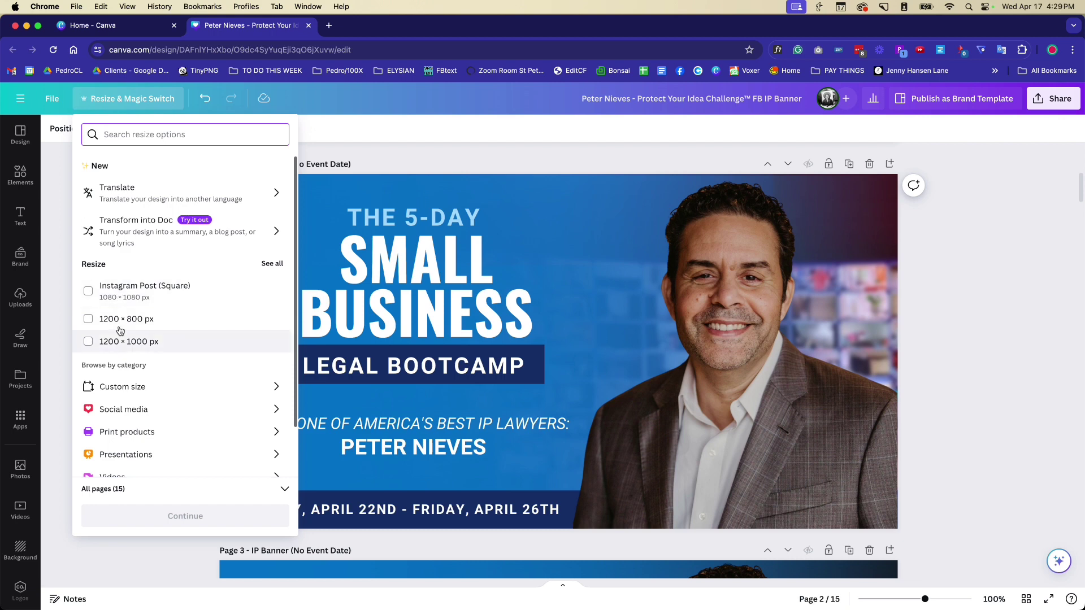
{"action": "scroll", "coordinate": [138, 359], "scroll_direction": "down", "scroll_amount": 1}
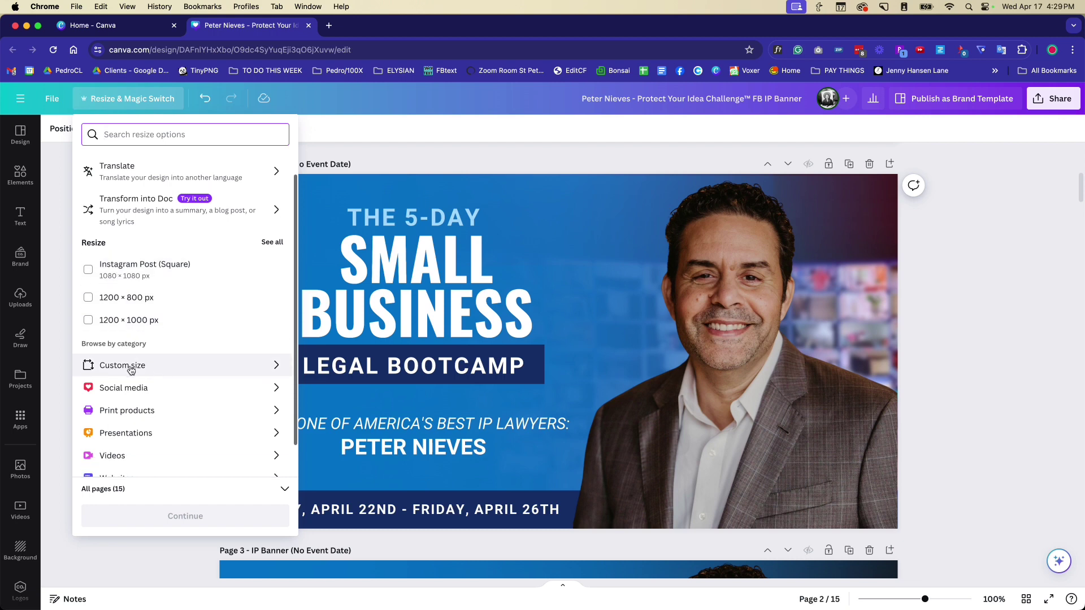
{"action": "scroll", "coordinate": [146, 396], "scroll_direction": "up", "scroll_amount": 1}
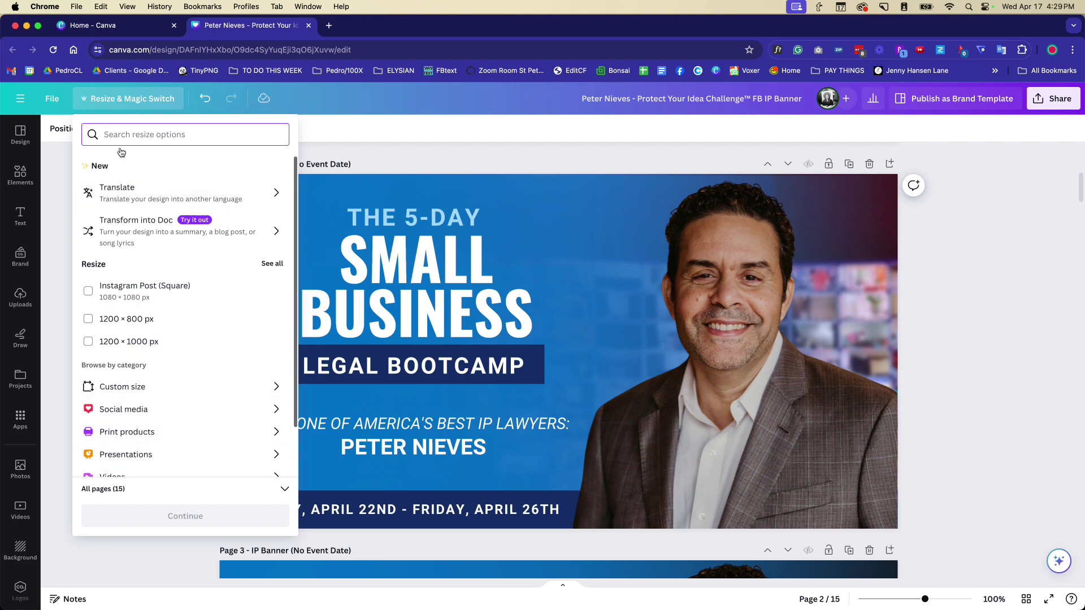
{"action": "scroll", "coordinate": [169, 350], "scroll_direction": "down", "scroll_amount": 3}
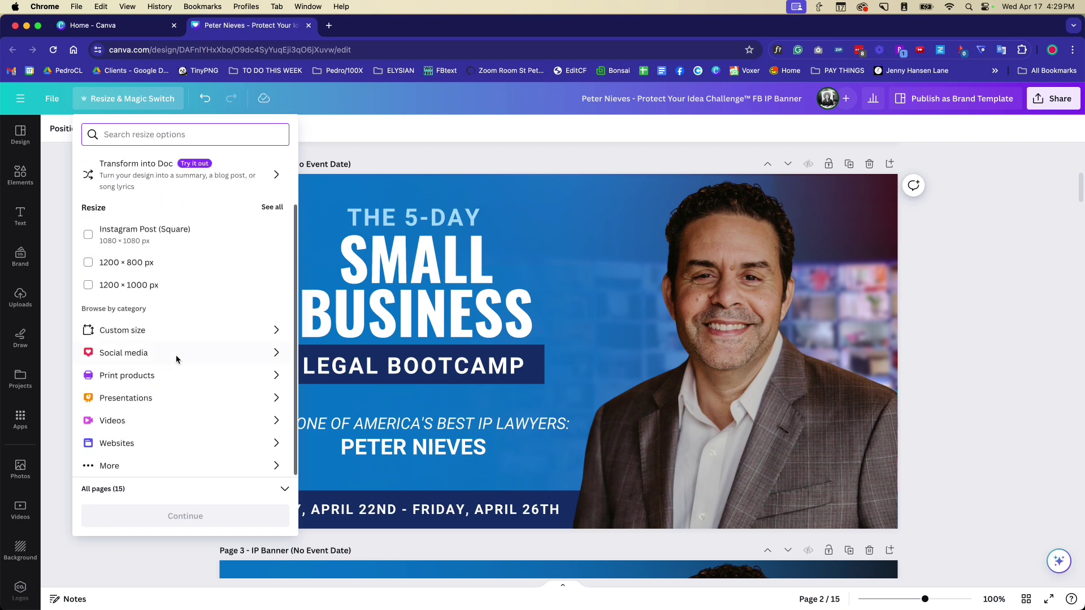
{"action": "left_click", "coordinate": [132, 356]}
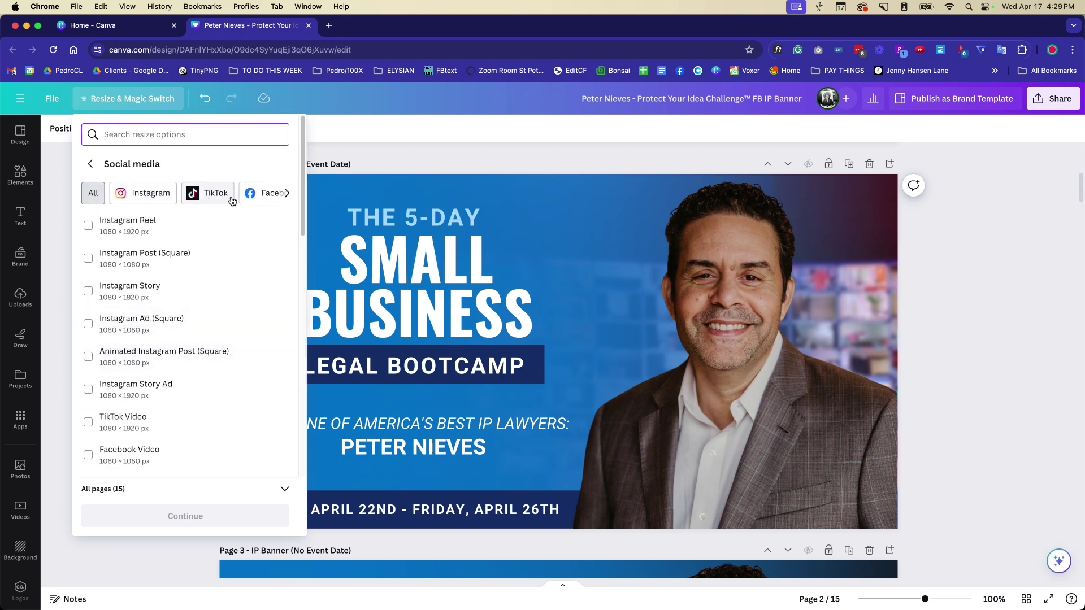
{"action": "left_click", "coordinate": [148, 195]}
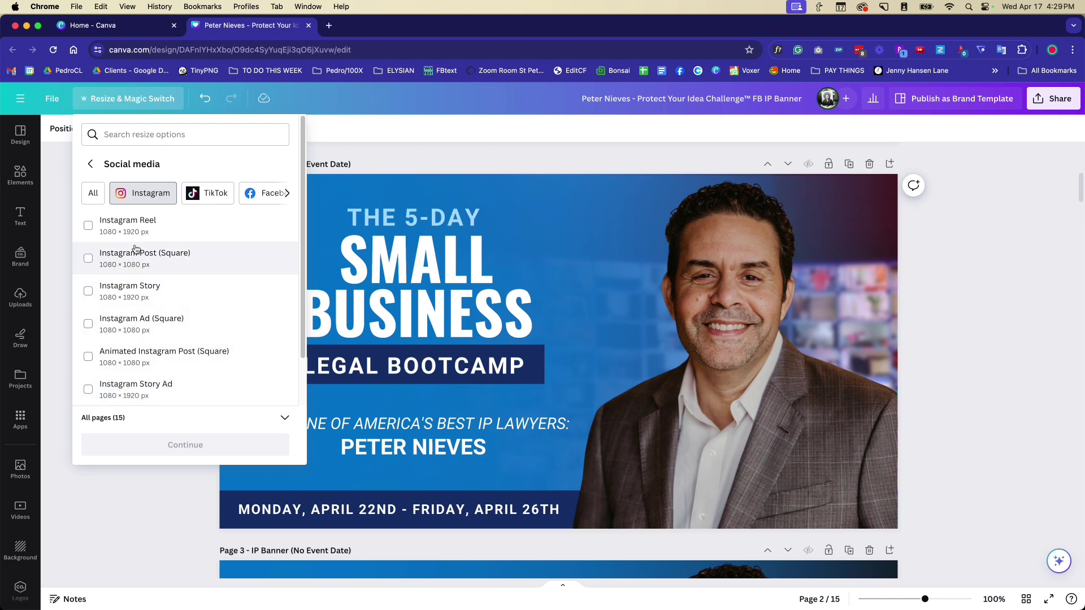
{"action": "left_click", "coordinate": [121, 258]}
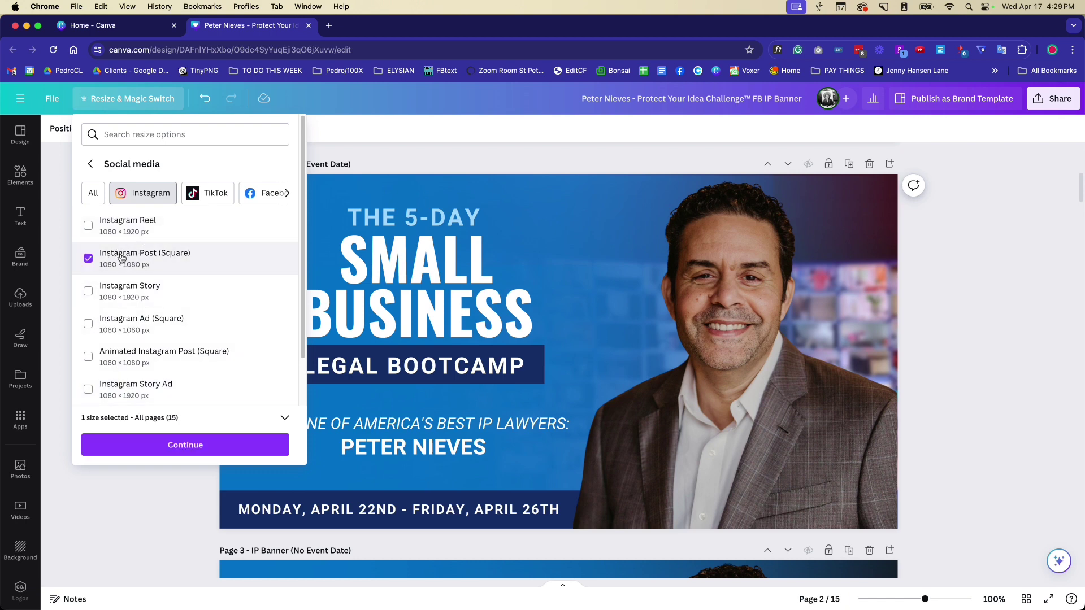
{"action": "left_click", "coordinate": [142, 301]}
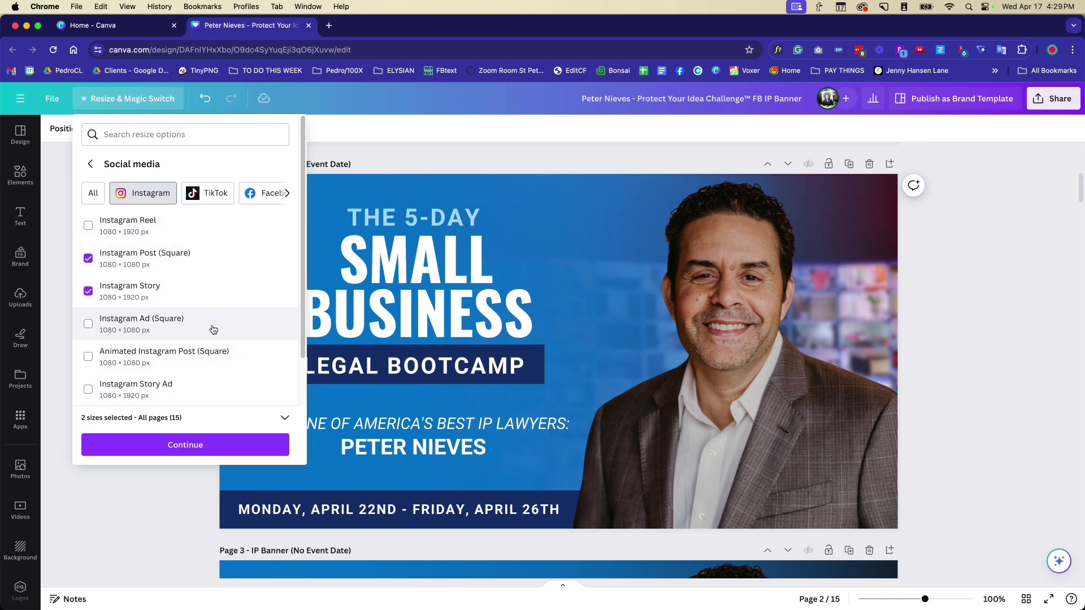
Limit the resize to Page 2 only and continue to the preview of the selected sizes.
{"action": "left_click", "coordinate": [286, 419]}
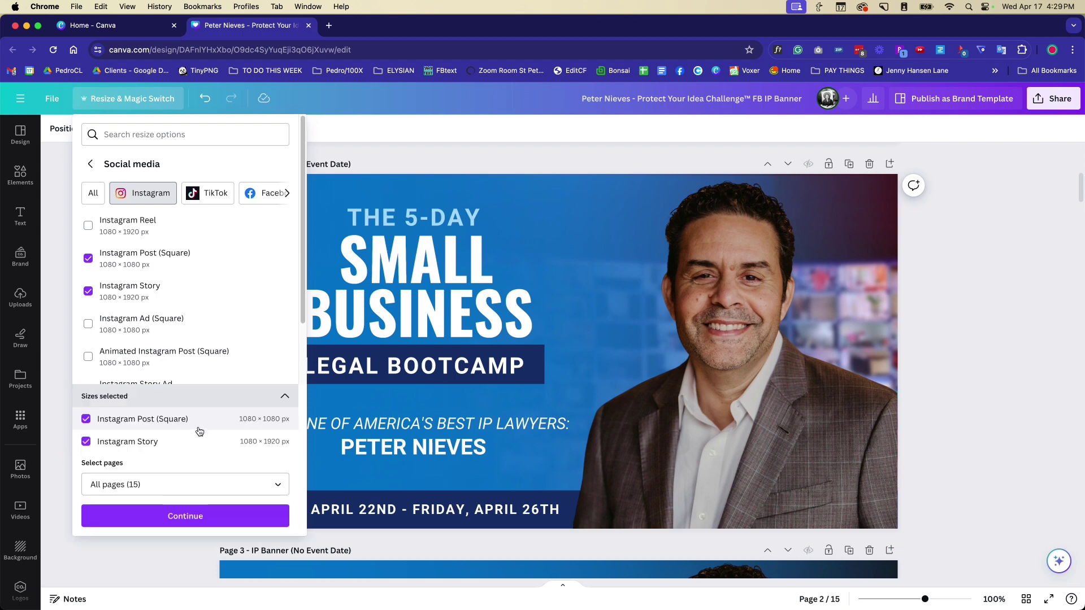
{"action": "left_click", "coordinate": [280, 485]}
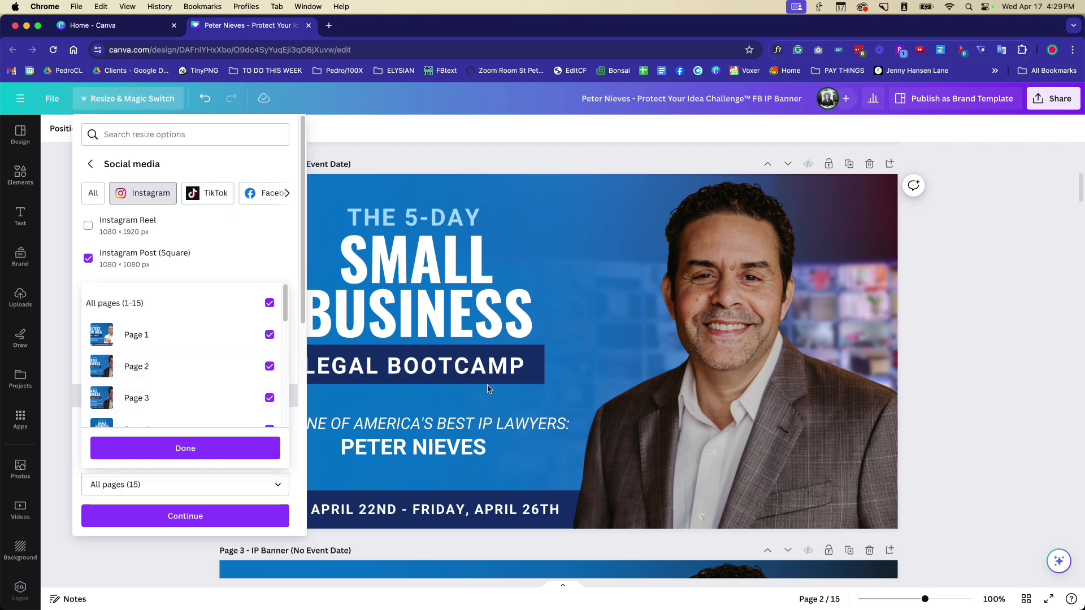
{"action": "left_click", "coordinate": [269, 303]}
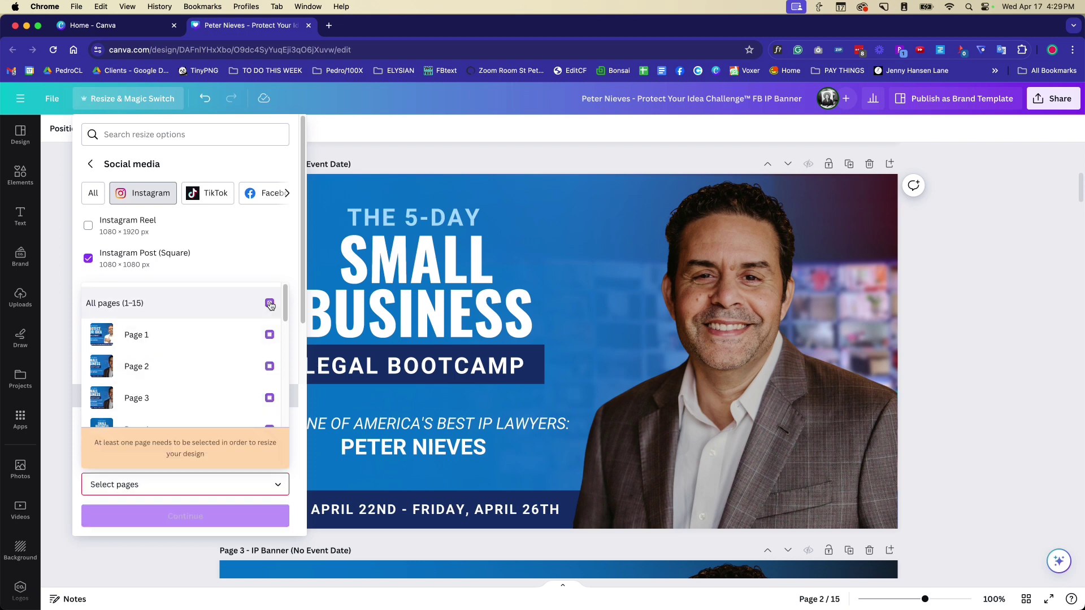
{"action": "left_click", "coordinate": [269, 366]}
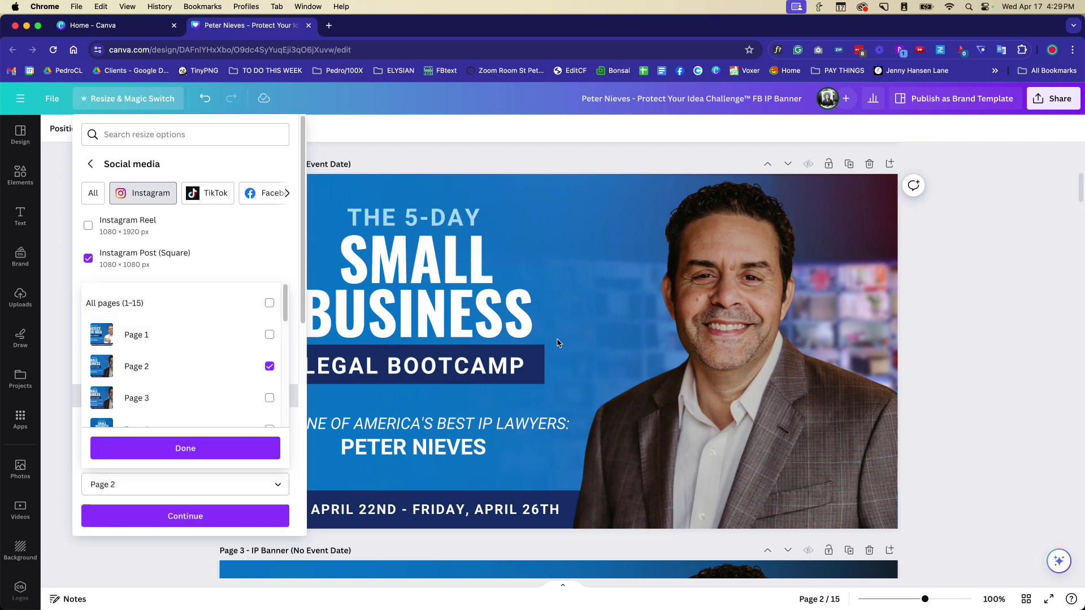
{"action": "left_click", "coordinate": [241, 448]}
{"action": "left_click", "coordinate": [213, 515]}
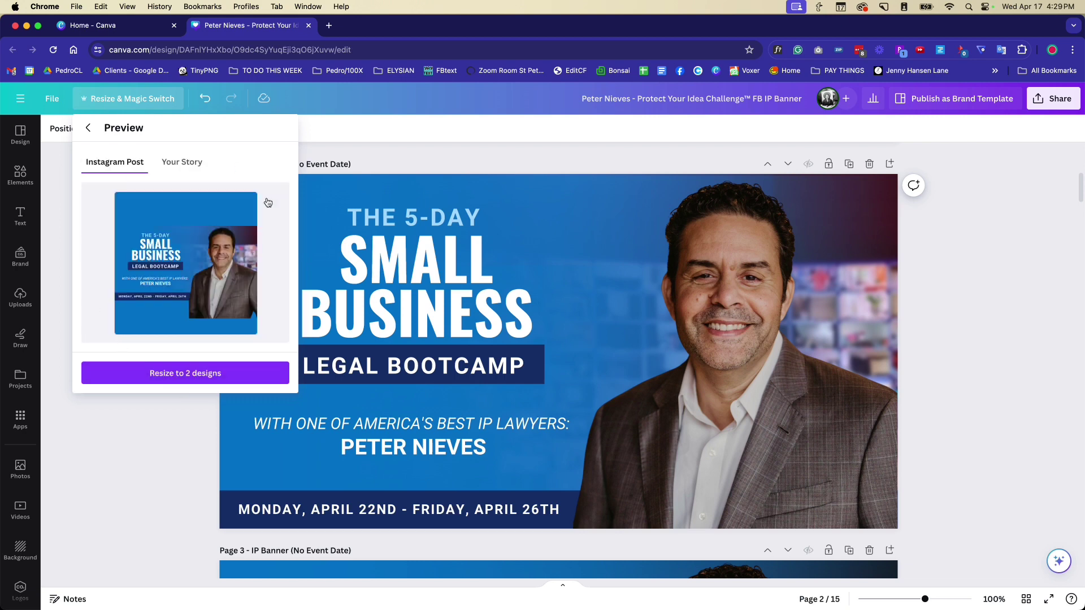
Compare the resize previews for the Instagram Post and Your Story versions.
{"action": "left_click", "coordinate": [180, 162]}
{"action": "left_click", "coordinate": [115, 164]}
{"action": "left_click", "coordinate": [179, 164]}
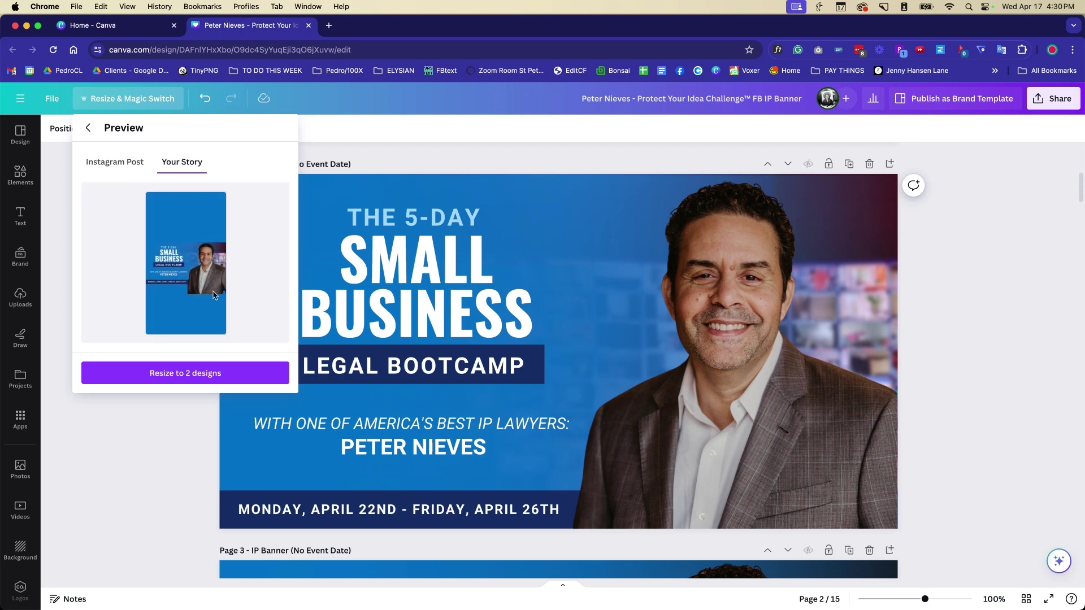
{"action": "left_click", "coordinate": [119, 163]}
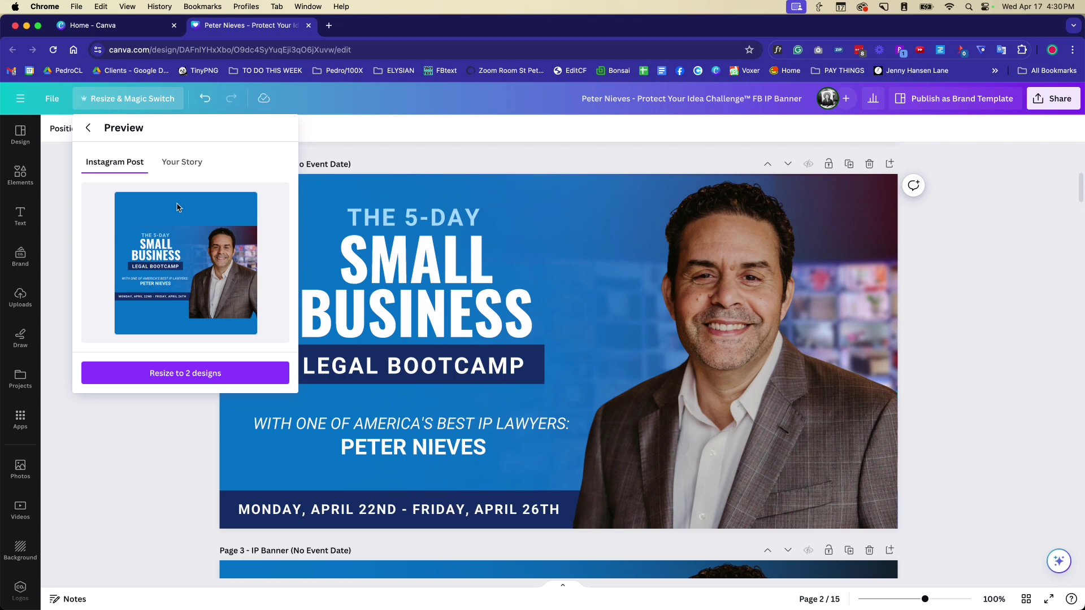
{"action": "left_click", "coordinate": [171, 162]}
{"action": "left_click", "coordinate": [115, 164]}
Create the two resized copies of the banner and open both designs.
{"action": "left_click", "coordinate": [199, 380]}
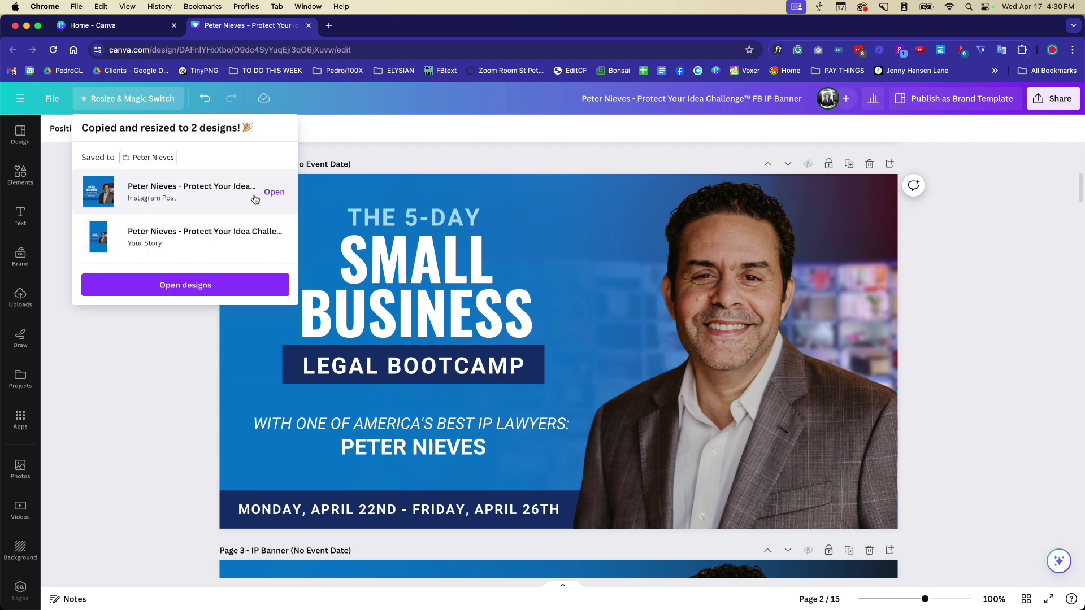
{"action": "left_click", "coordinate": [195, 285]}
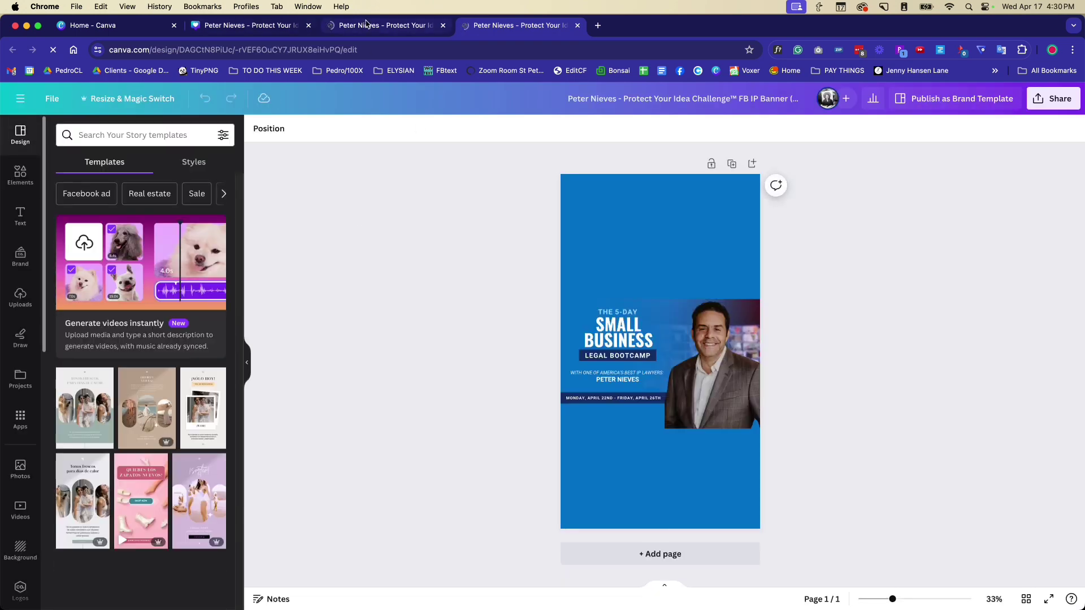
{"action": "left_click", "coordinate": [382, 28]}
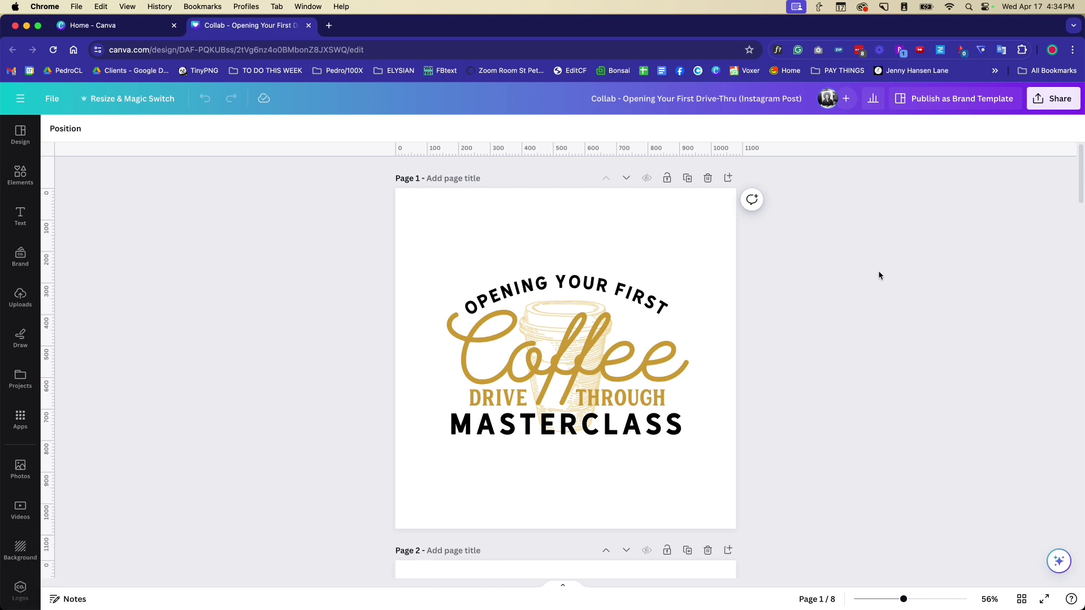
Change the background color of page 2 in the coffee masterclass design to black.
{"action": "scroll", "coordinate": [878, 275], "scroll_direction": "down", "scroll_amount": 8}
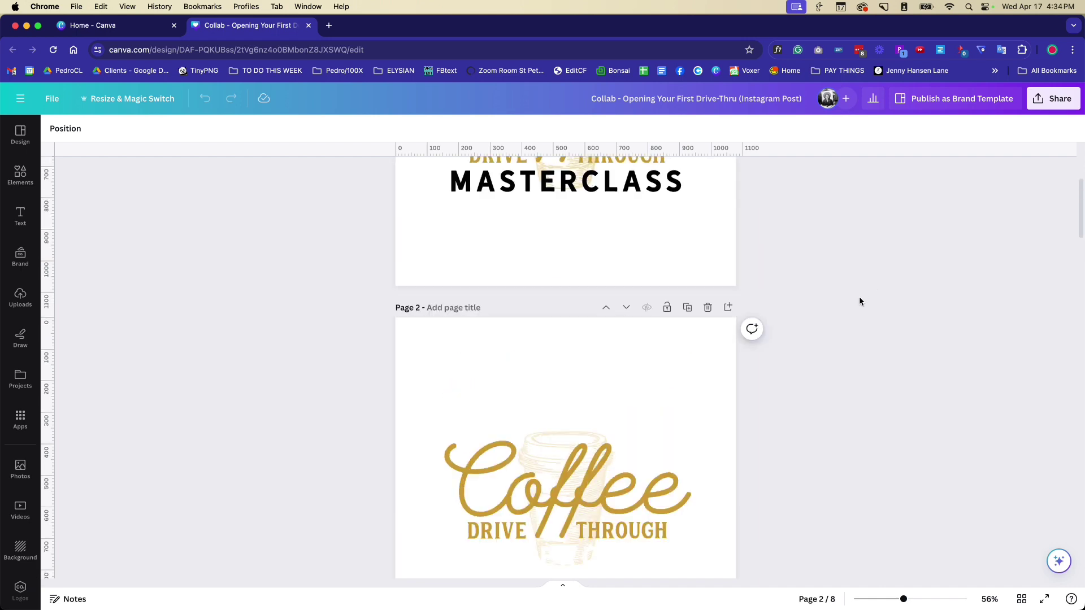
{"action": "scroll", "coordinate": [926, 333], "scroll_direction": "up", "scroll_amount": 8}
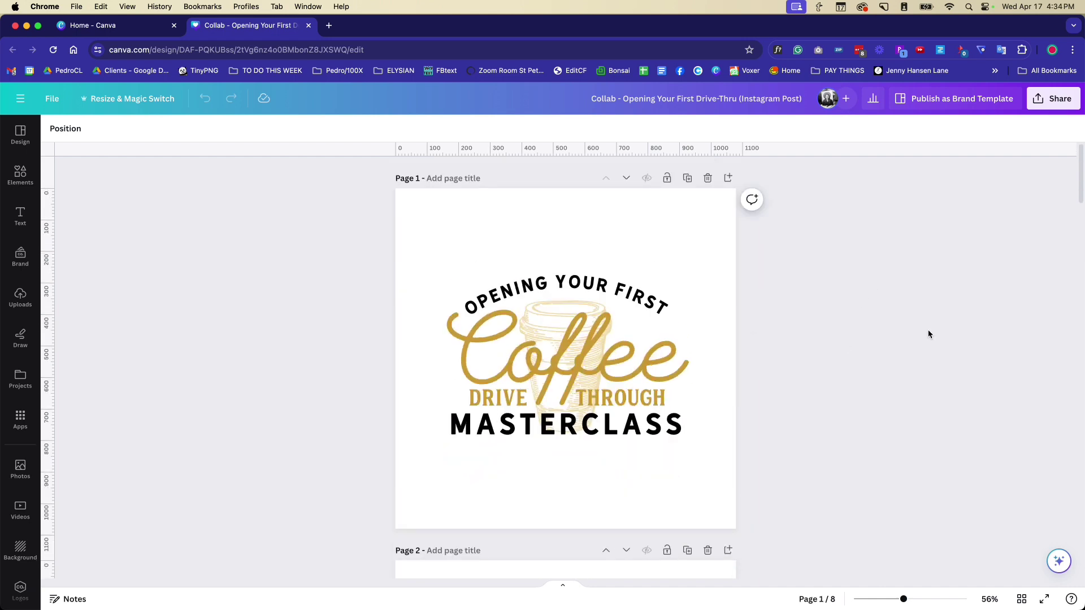
{"action": "scroll", "coordinate": [877, 390], "scroll_direction": "down", "scroll_amount": 8}
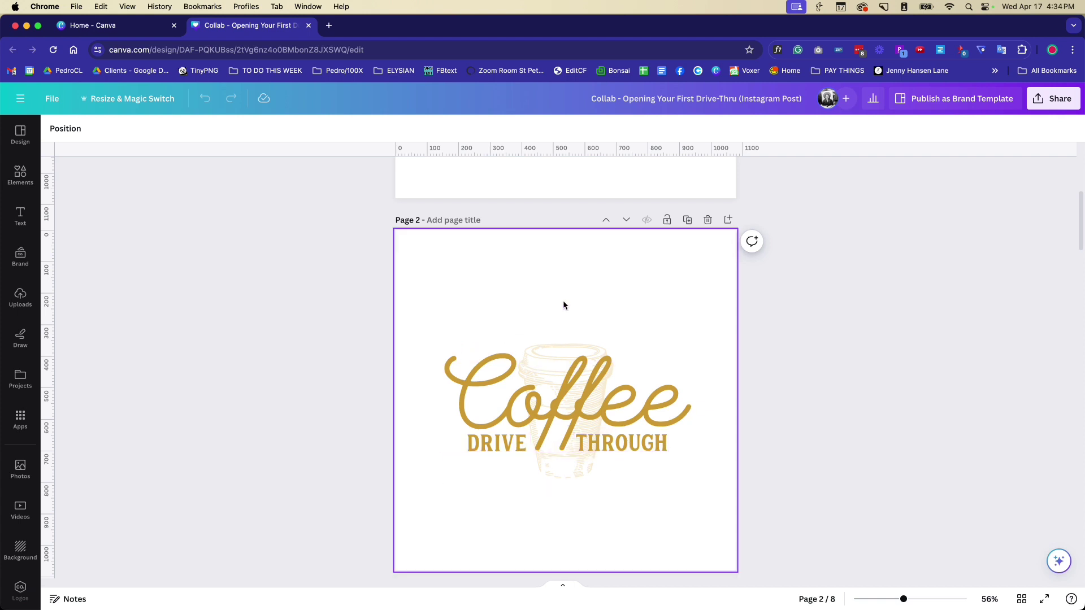
{"action": "left_click", "coordinate": [694, 294]}
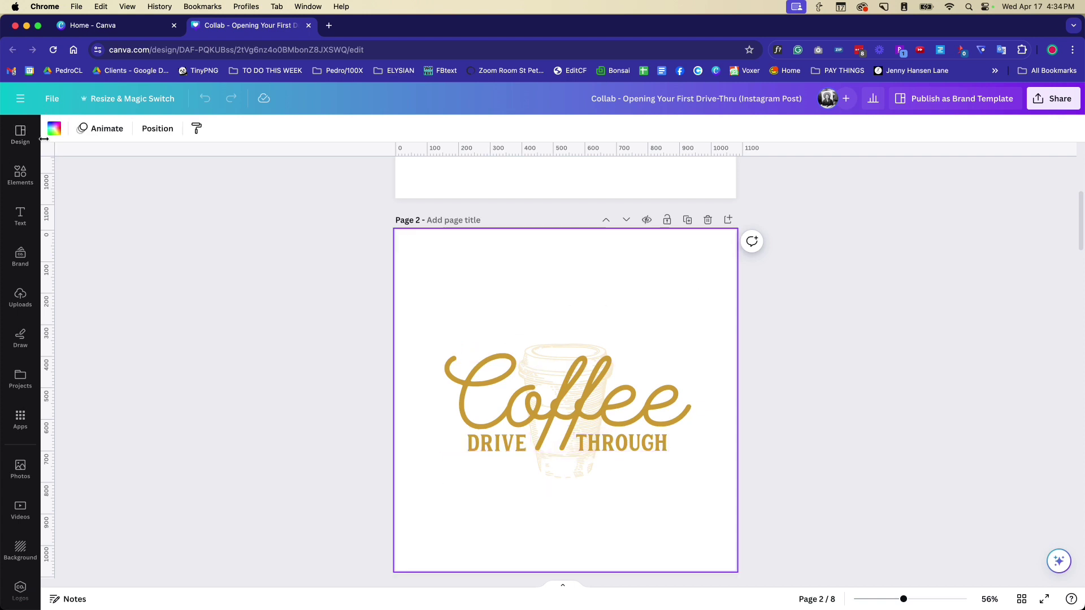
{"action": "left_click", "coordinate": [58, 128]}
{"action": "left_click", "coordinate": [93, 197]}
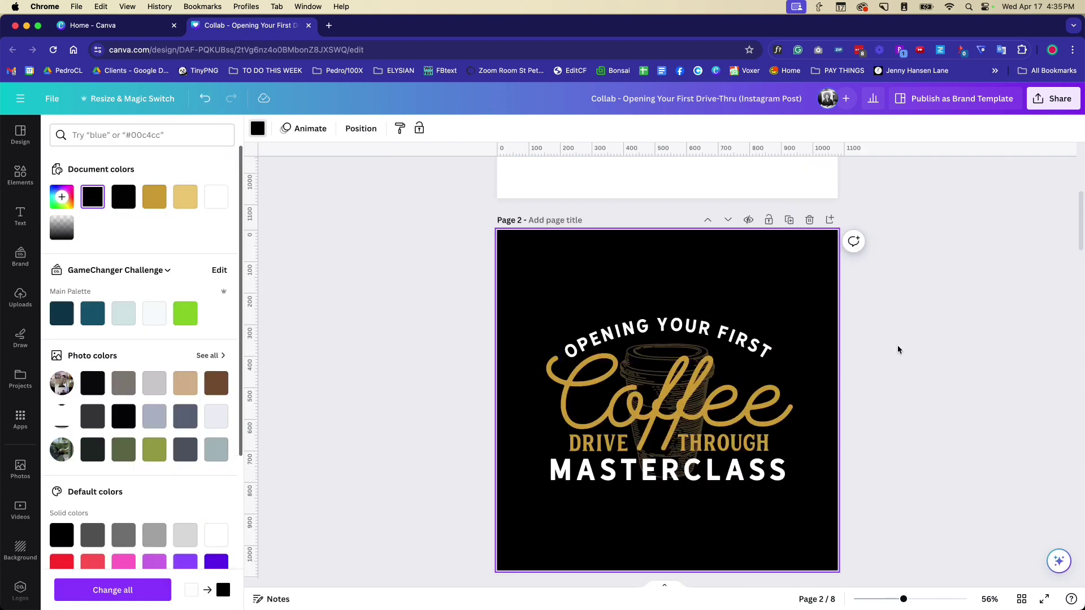
Undo the background color change on page 2 and return to page 1.
{"action": "left_click", "coordinate": [897, 345]}
{"action": "key", "text": "super+z"}
{"action": "scroll", "coordinate": [893, 322], "scroll_direction": "up", "scroll_amount": 5}
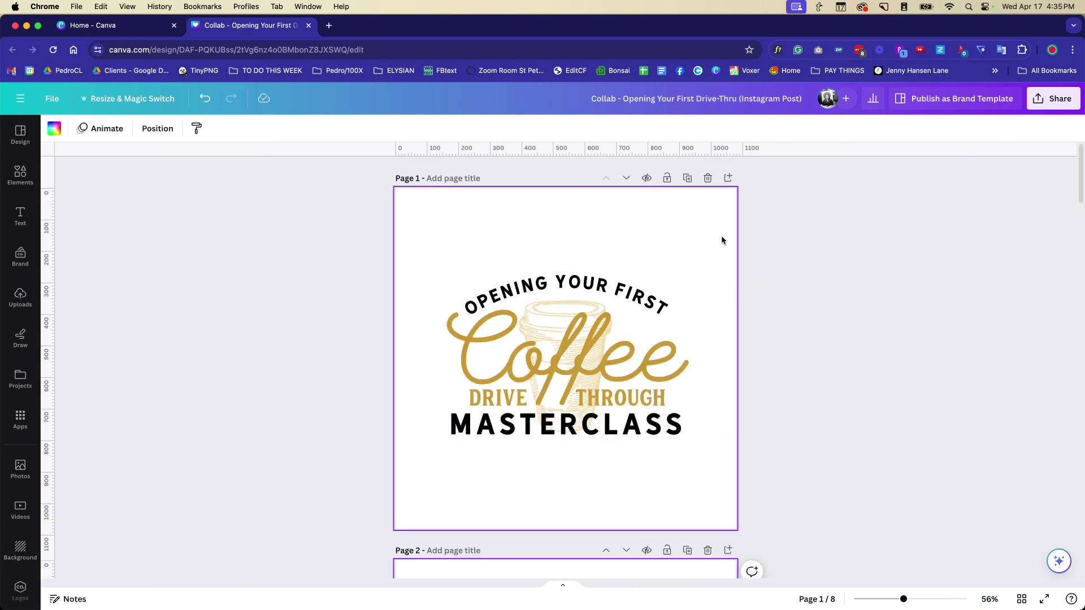
Open the design's download settings, review the file types while keeping PNG, and enable the transparent background.
{"action": "left_click", "coordinate": [1055, 98]}
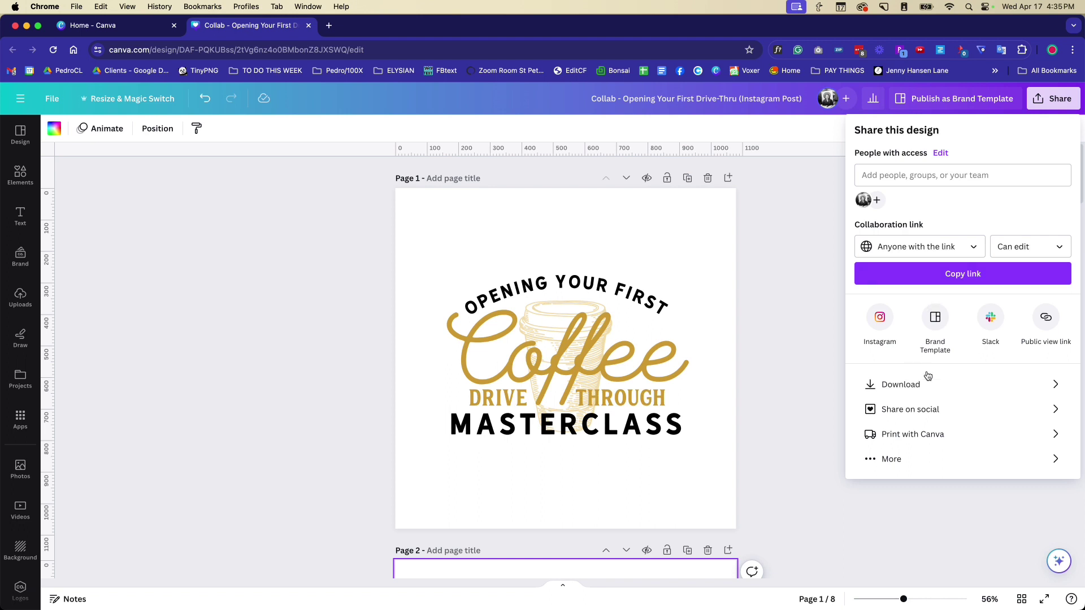
{"action": "left_click", "coordinate": [926, 382]}
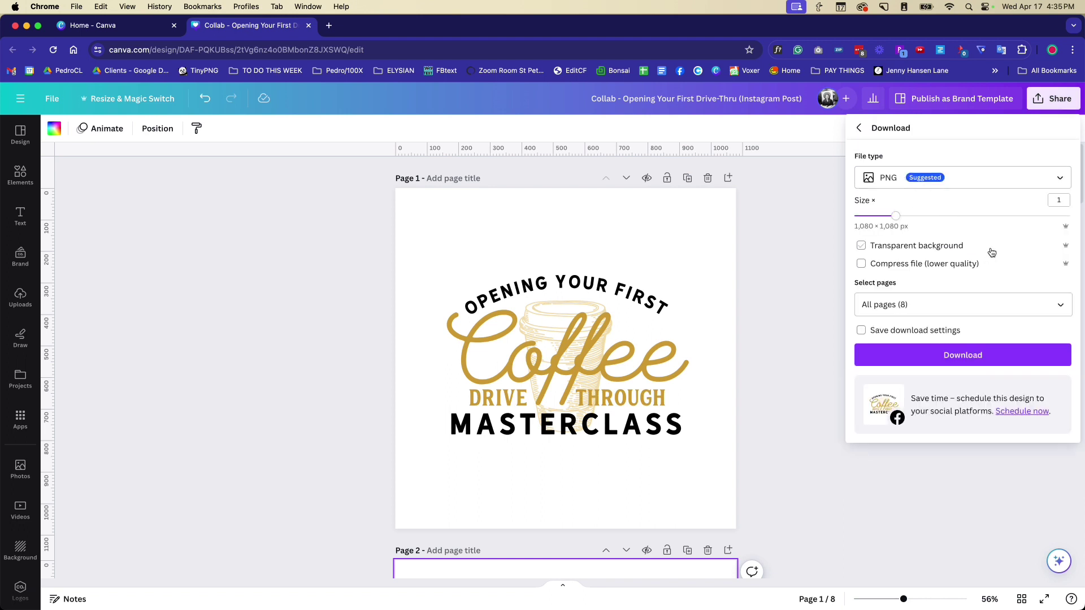
{"action": "left_click", "coordinate": [916, 178]}
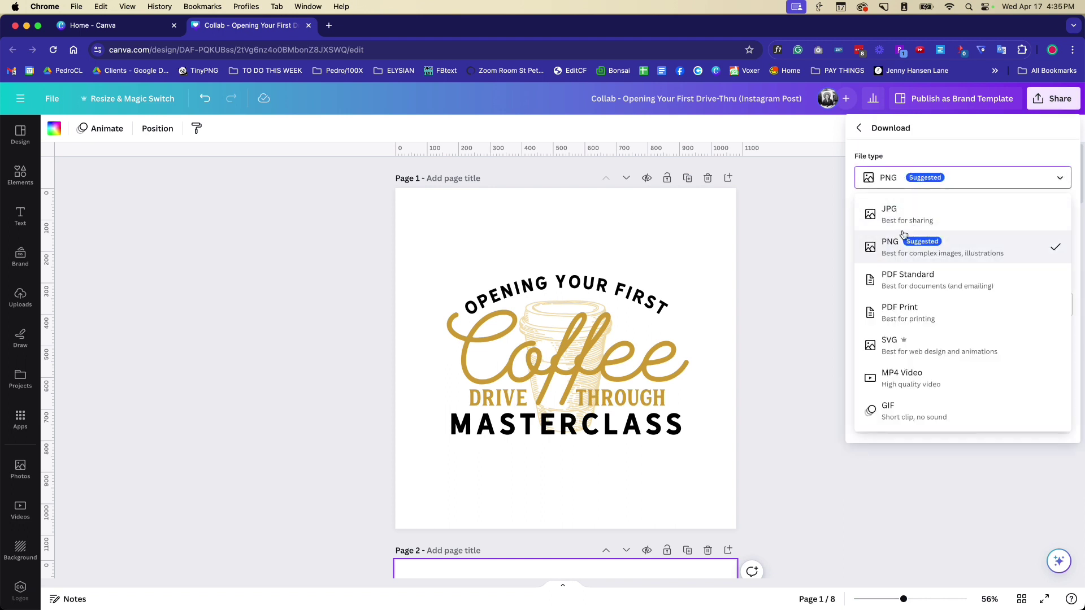
{"action": "left_click", "coordinate": [954, 138]}
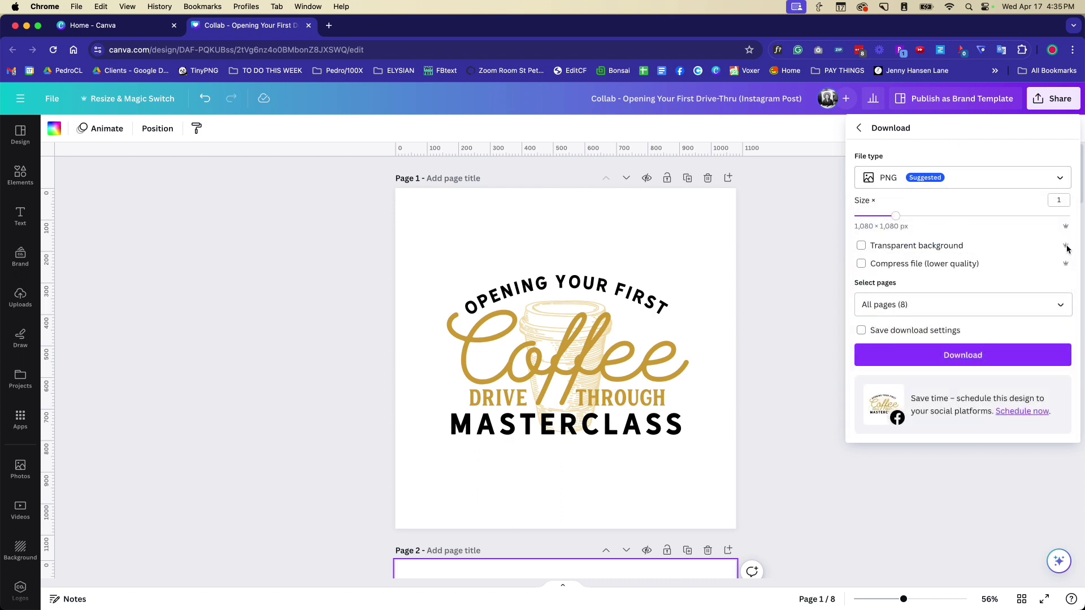
{"action": "left_click", "coordinate": [885, 246]}
Choose which pages of the coffee masterclass design are included in the PNG download.
{"action": "left_click", "coordinate": [1055, 305]}
{"action": "left_click", "coordinate": [1052, 336]}
{"action": "left_click", "coordinate": [972, 391]}
{"action": "left_click", "coordinate": [972, 423]}
{"action": "left_click", "coordinate": [973, 481]}
Set the PNG download's size multiplier to 2.
{"action": "left_click_drag", "start_coordinate": [894, 216], "coordinate": [957, 216]}
{"action": "left_click", "coordinate": [1058, 200]}
{"action": "type", "text": "2"}
{"action": "key", "text": "Return"}
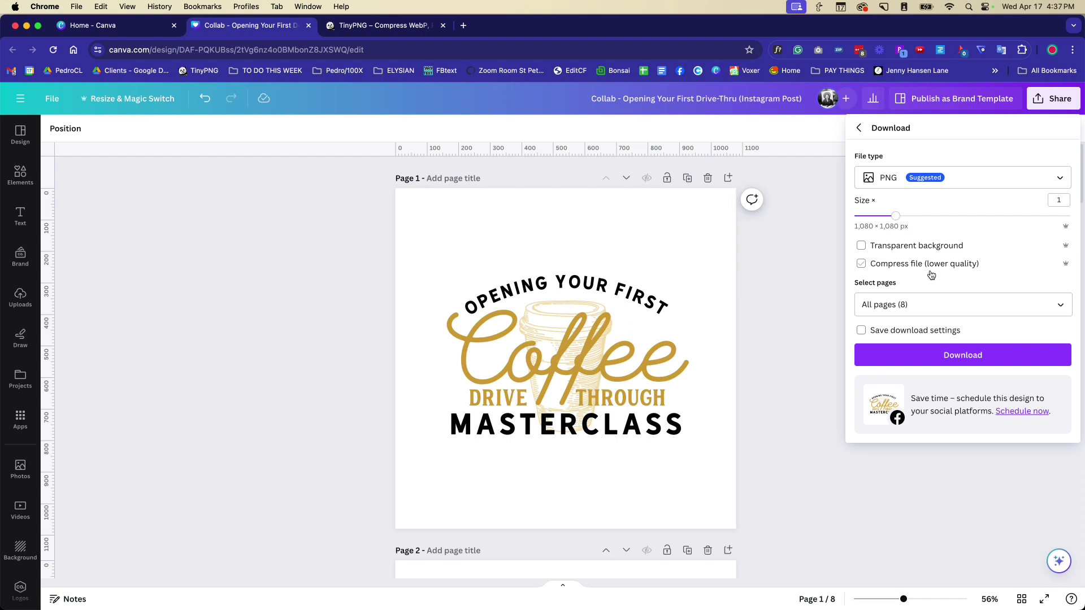
Switch to the TinyPNG website to view its image compression page and return to Canva.
{"action": "left_click", "coordinate": [438, 32]}
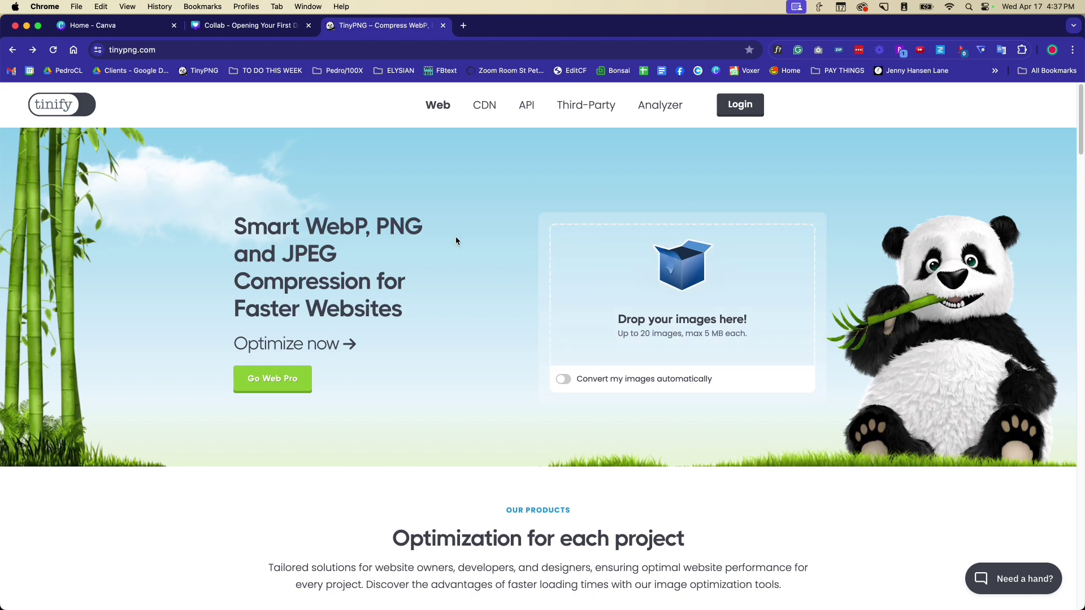
{"action": "left_click", "coordinate": [242, 26]}
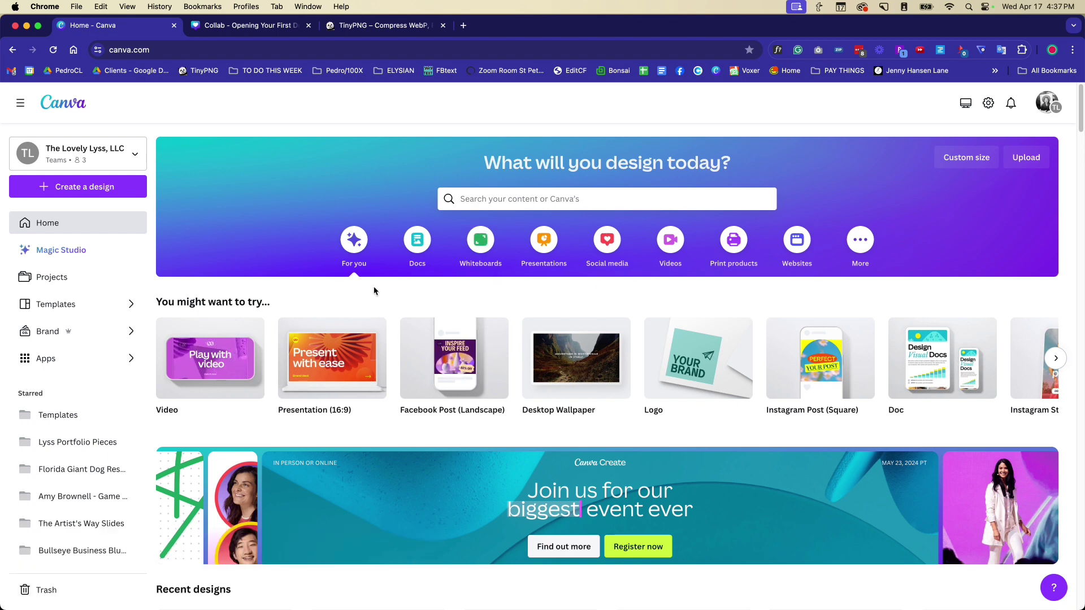
Open the Content Planner from Canva's apps page and browse the April 2024 calendar.
{"action": "left_click", "coordinate": [88, 359]}
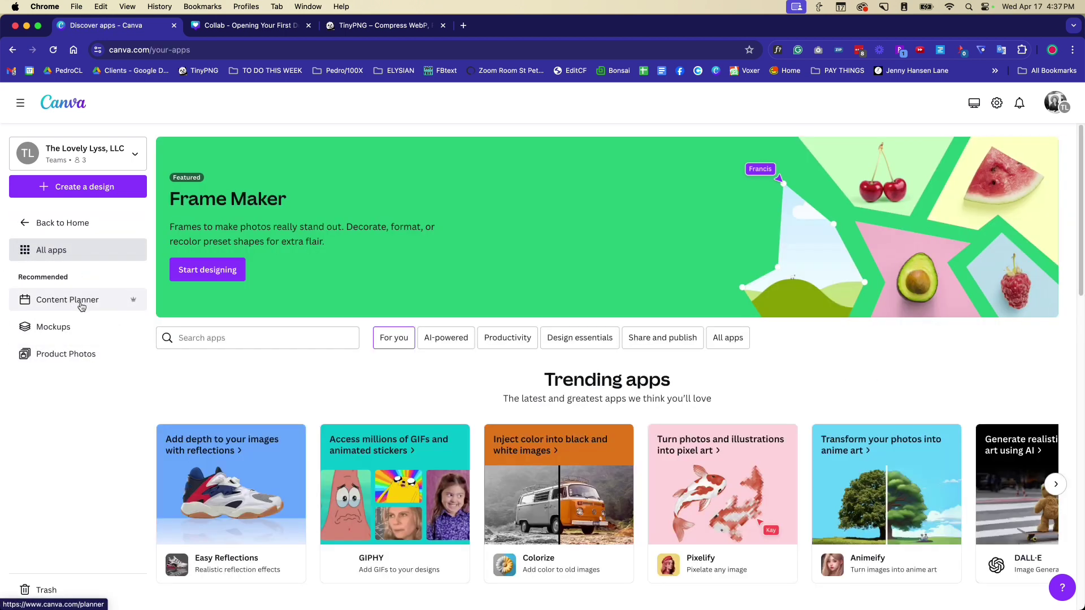
{"action": "left_click", "coordinate": [104, 306]}
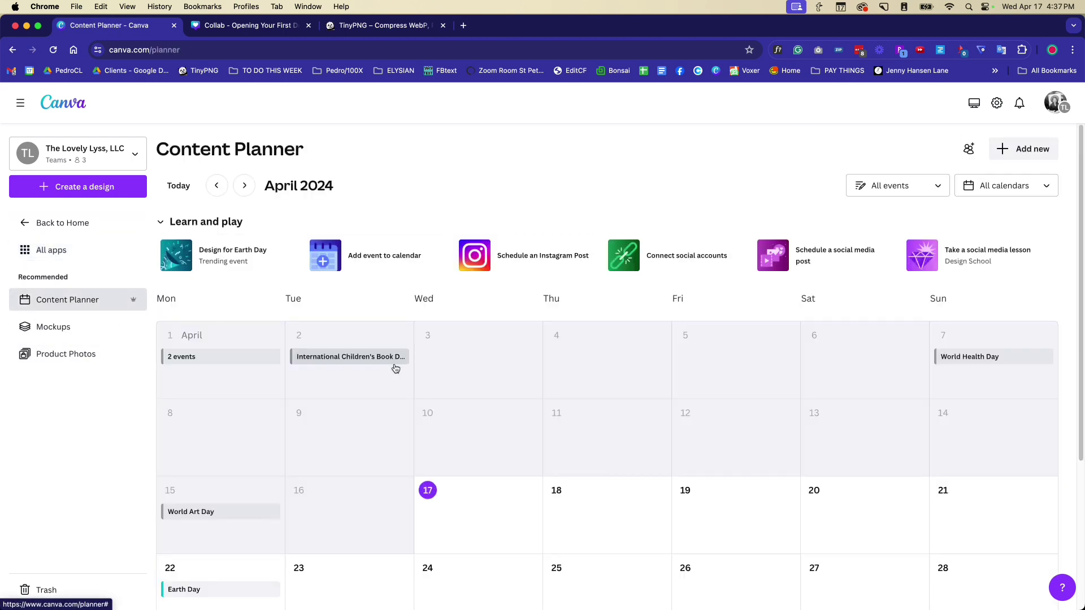
{"action": "scroll", "coordinate": [395, 368], "scroll_direction": "down", "scroll_amount": 5}
{"action": "scroll", "coordinate": [576, 353], "scroll_direction": "up", "scroll_amount": 2}
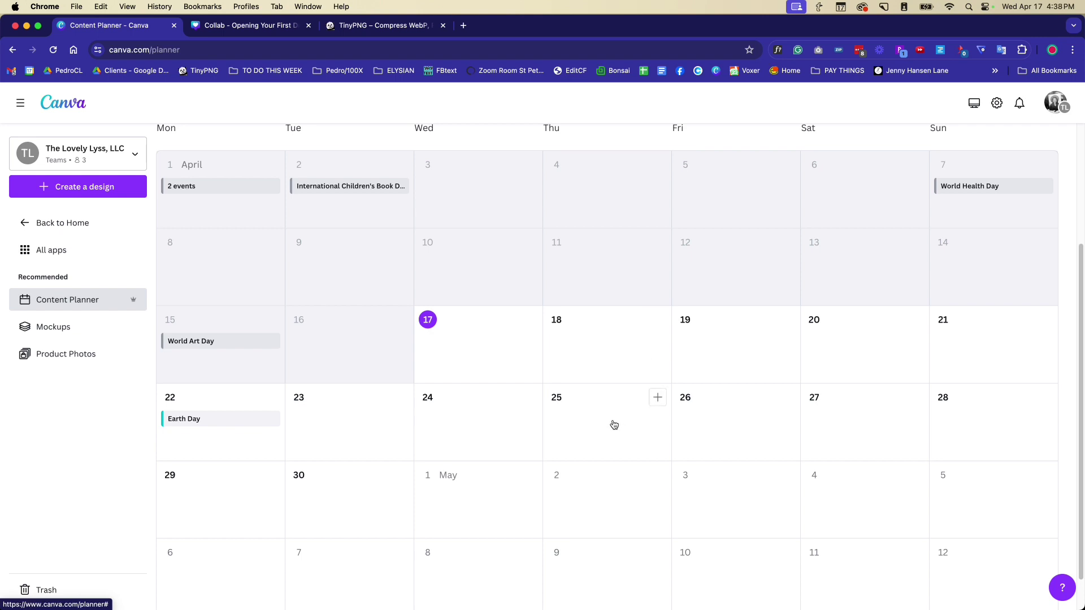
{"action": "scroll", "coordinate": [614, 424], "scroll_direction": "up", "scroll_amount": 1}
{"action": "scroll", "coordinate": [744, 455], "scroll_direction": "down", "scroll_amount": 1}
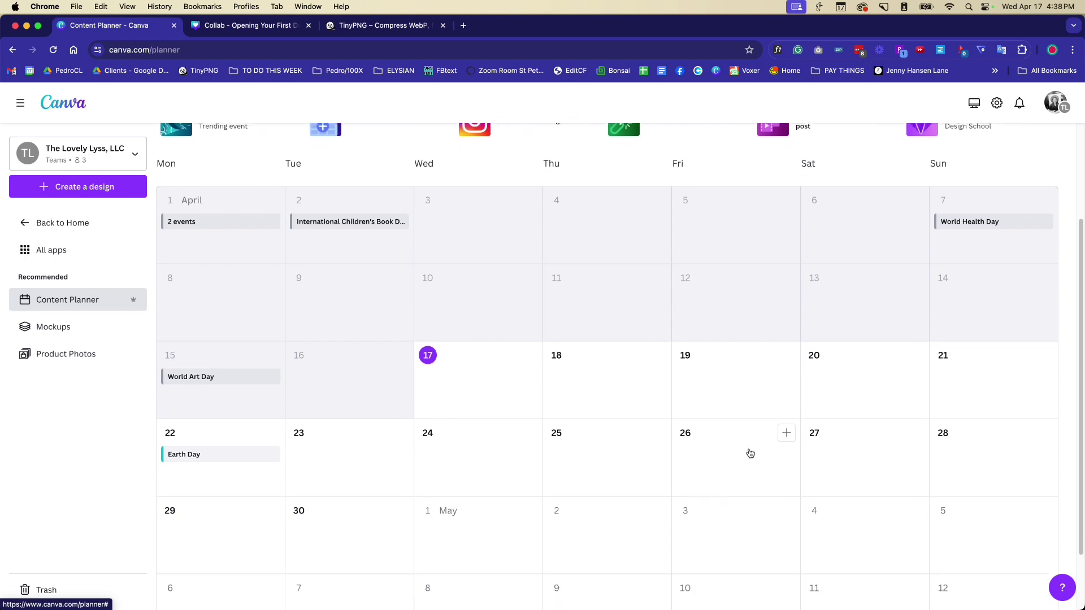
Start a new planner post for Friday, April 26 and open the ocean waves quote template as its design.
{"action": "left_click", "coordinate": [787, 439]}
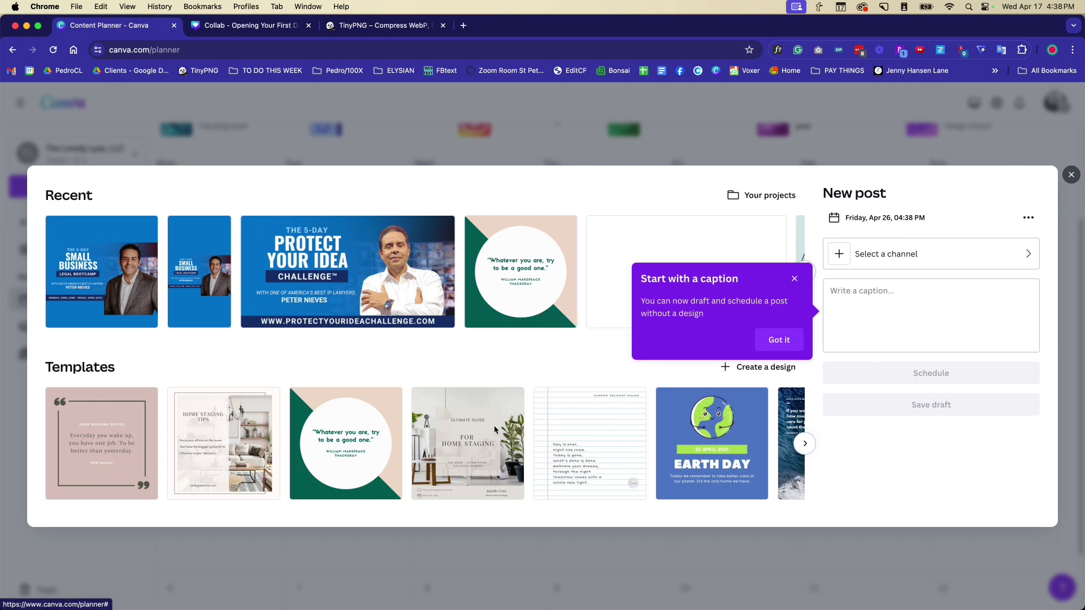
{"action": "left_click", "coordinate": [803, 443]}
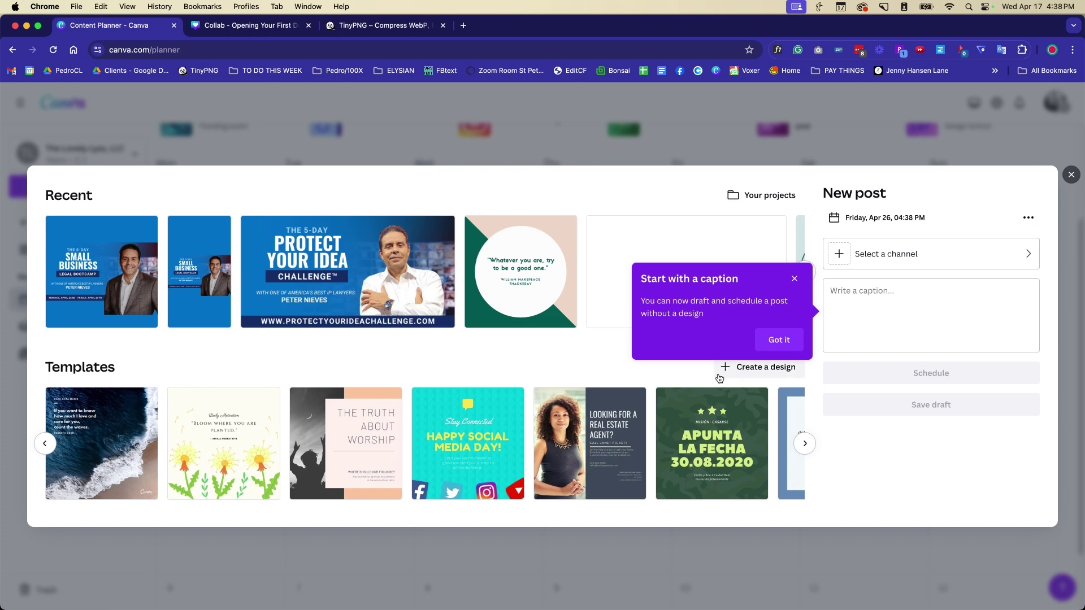
{"action": "left_click", "coordinate": [121, 433]}
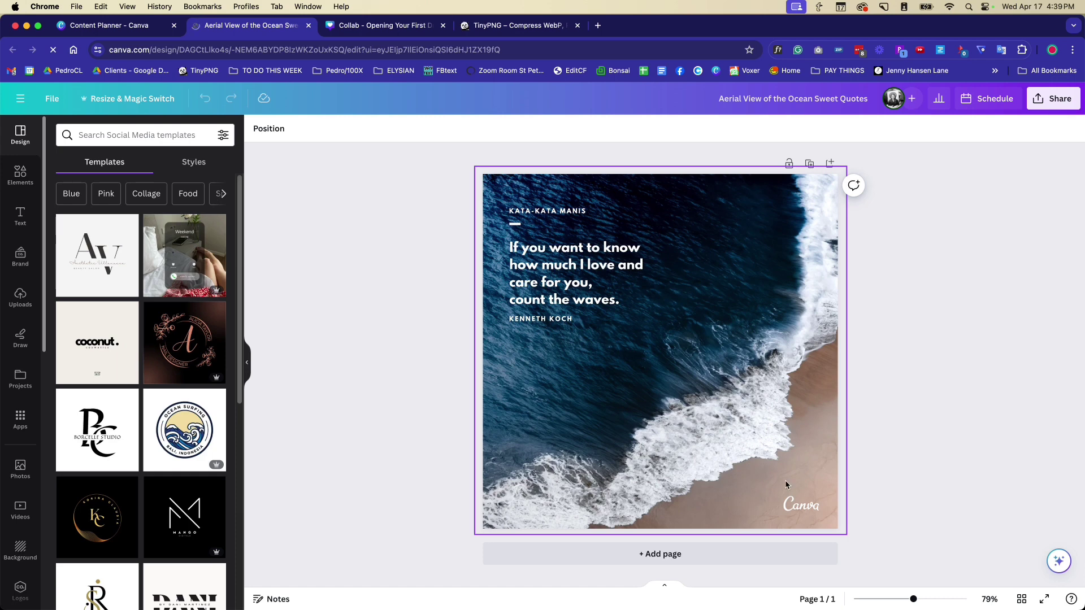
Open the ocean quote design's scheduling options and review the social media channels it can be posted to.
{"action": "left_click", "coordinate": [989, 102]}
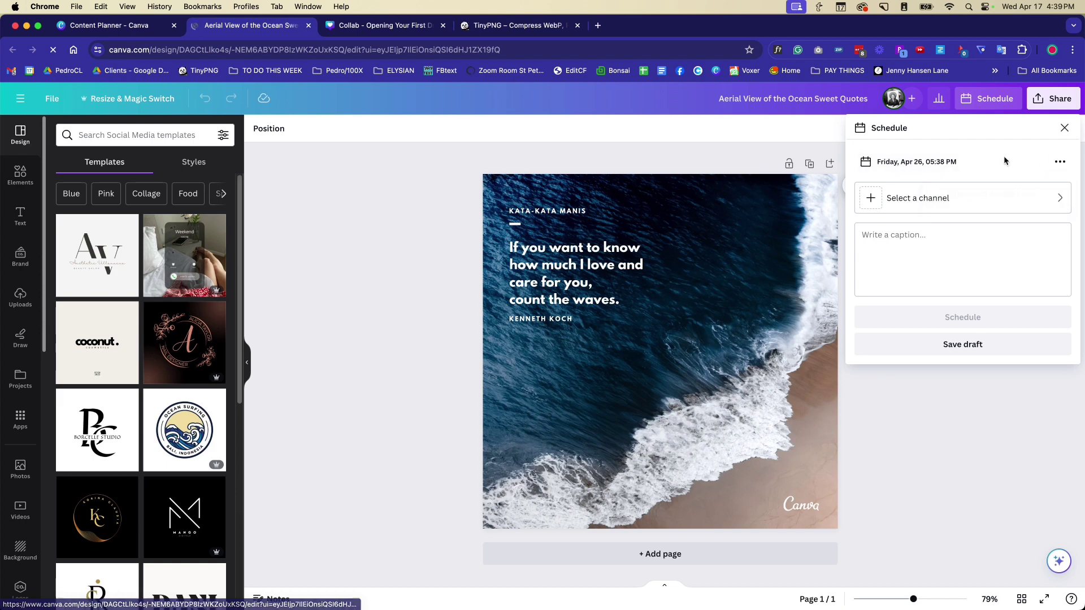
{"action": "left_click", "coordinate": [956, 199]}
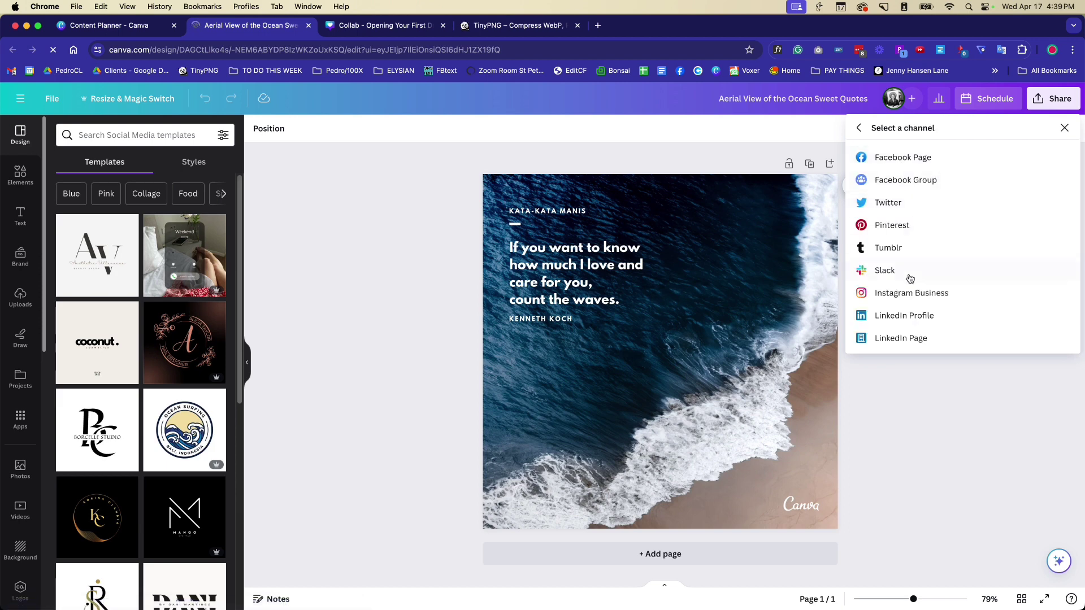
{"action": "left_click", "coordinate": [862, 129]}
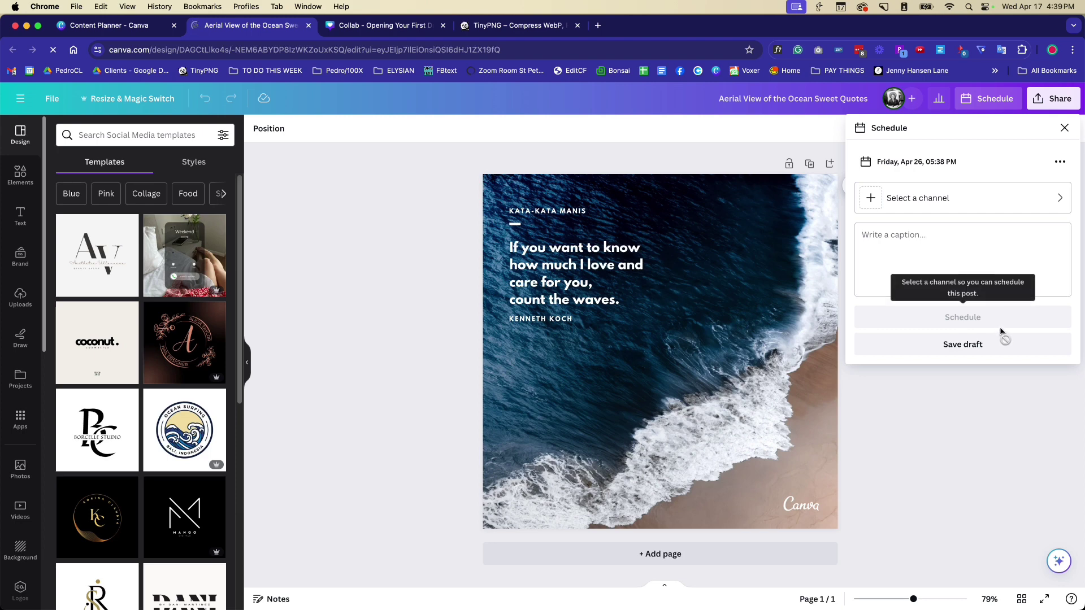
{"action": "left_click", "coordinate": [946, 199]}
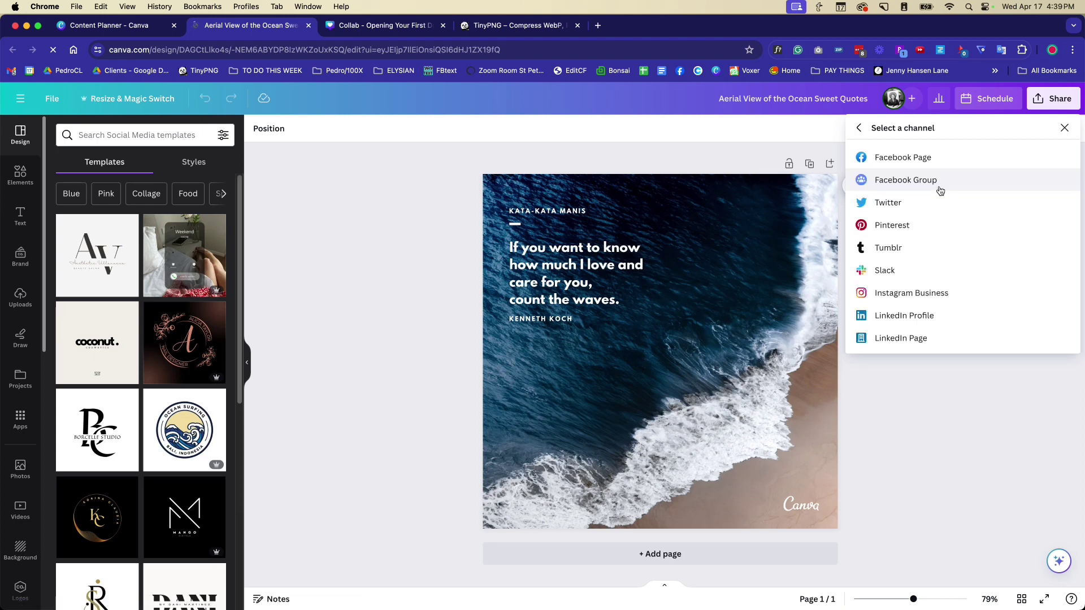